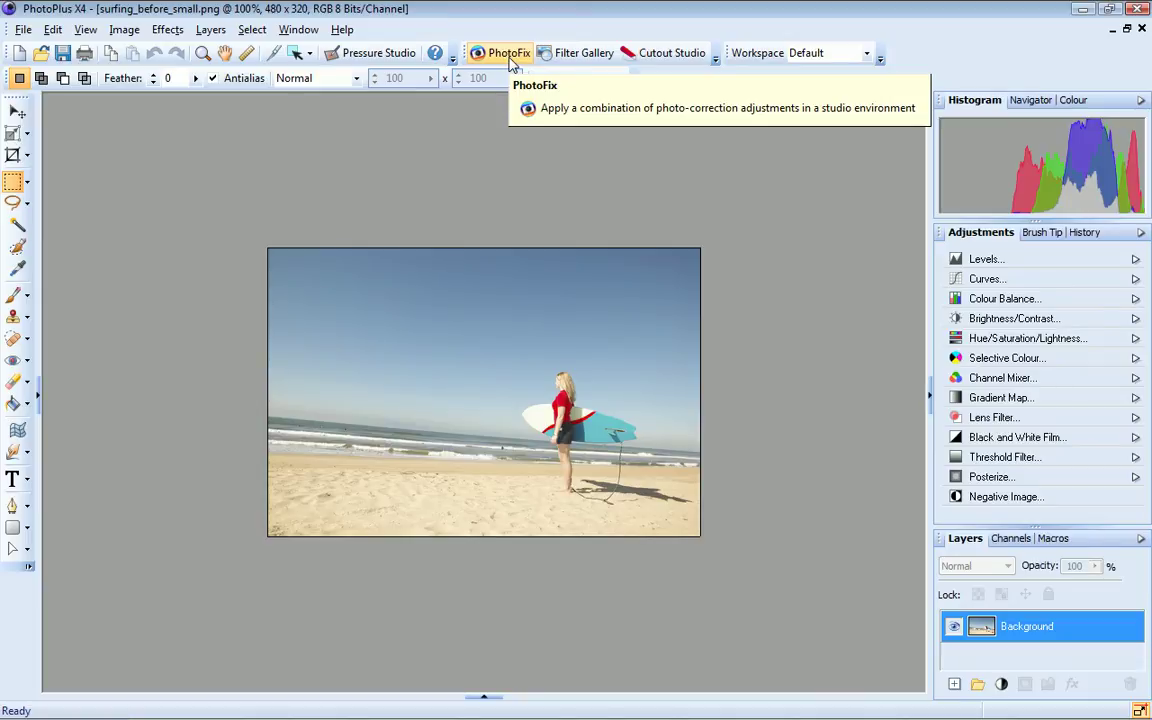
Step: In PhotoFix, compare White Balance on and off, reset it, then warm the temperature to 6265
left_click(510, 53)
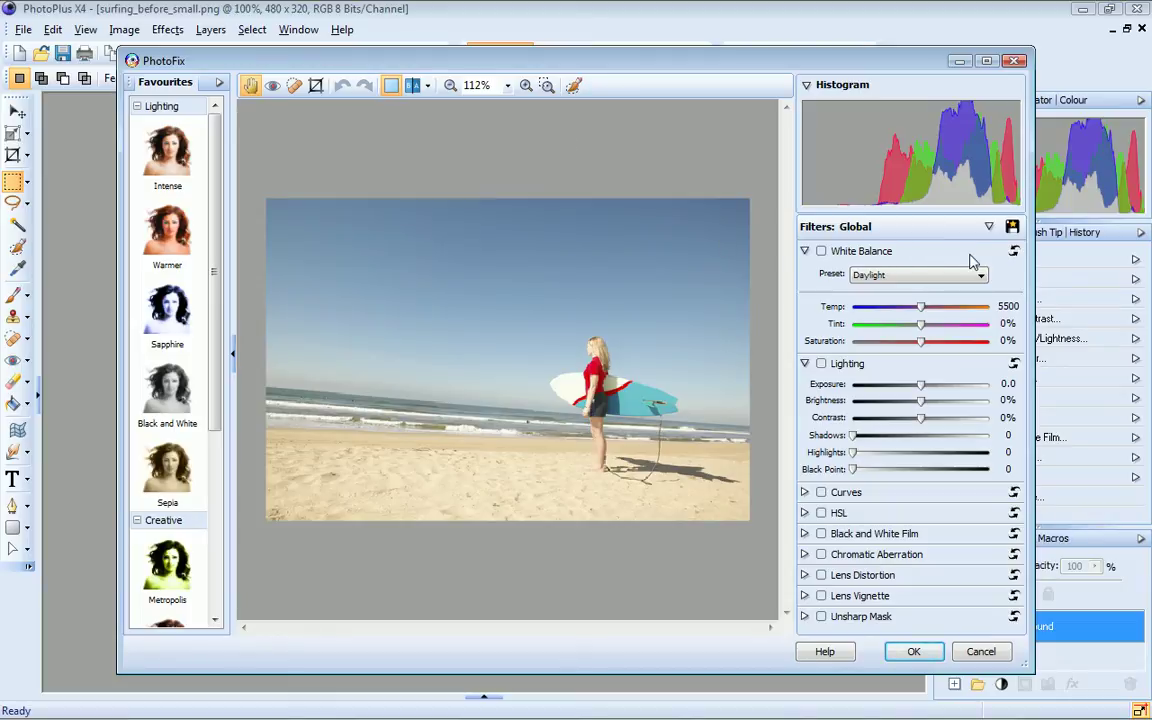
left_click_drag(921, 307, 932, 311)
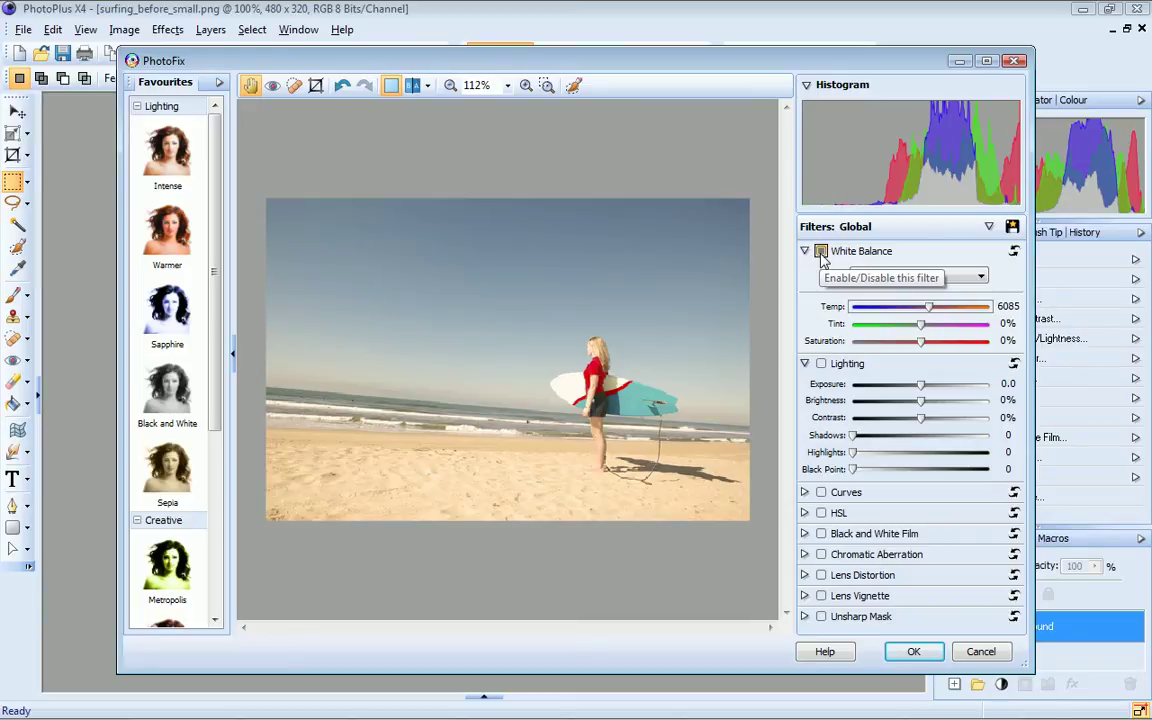
left_click(820, 251)
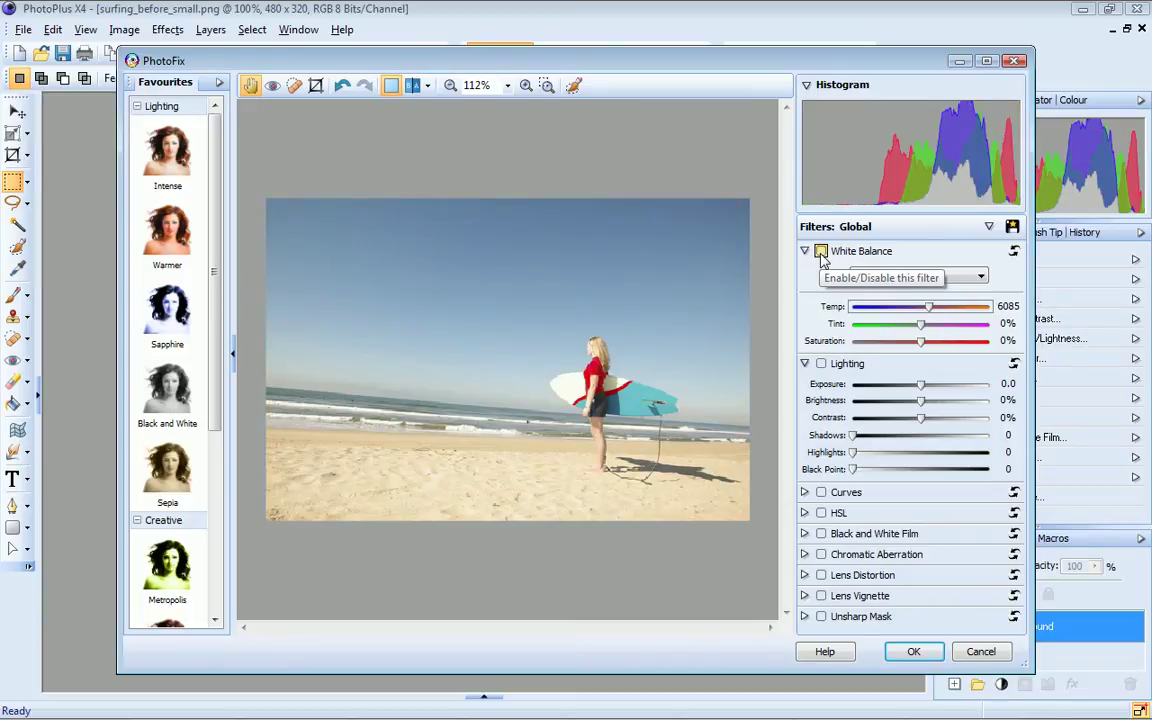
left_click(820, 251)
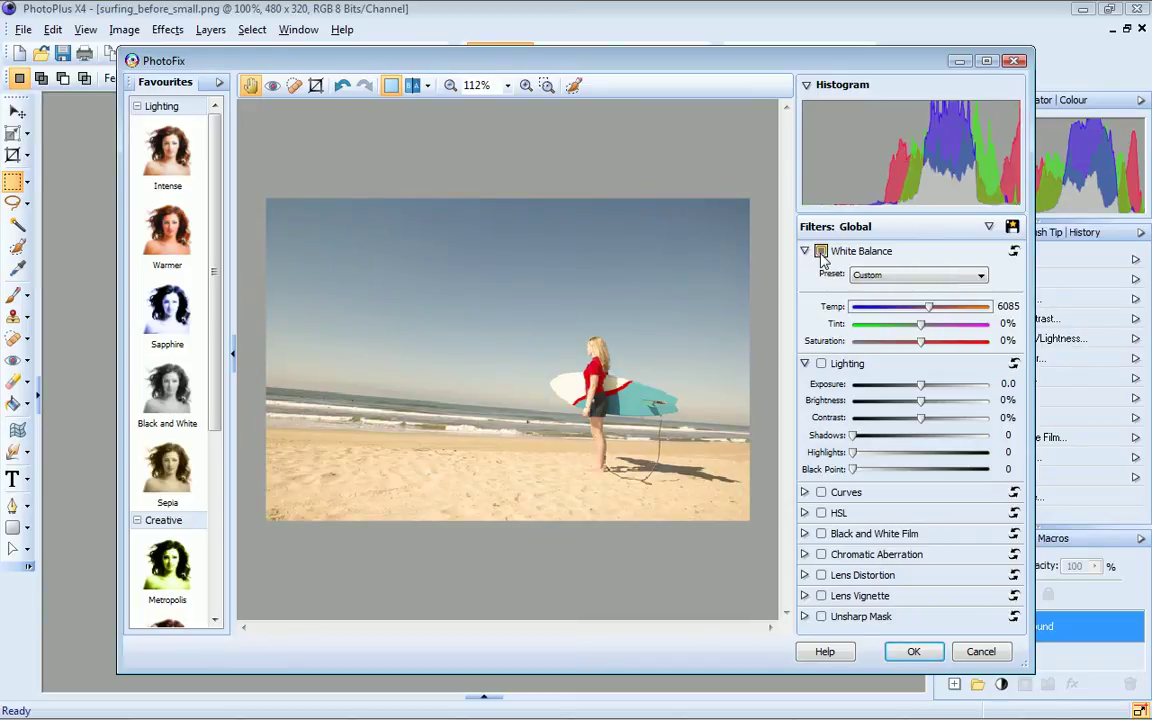
left_click(1015, 252)
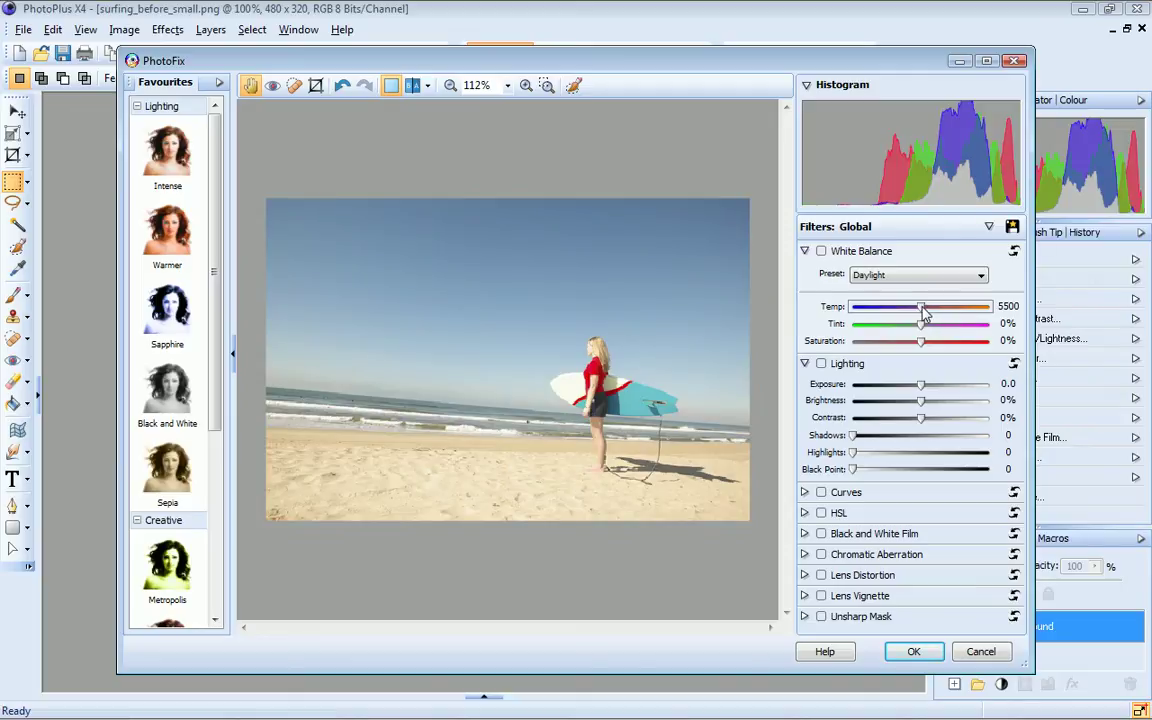
left_click_drag(921, 310, 934, 314)
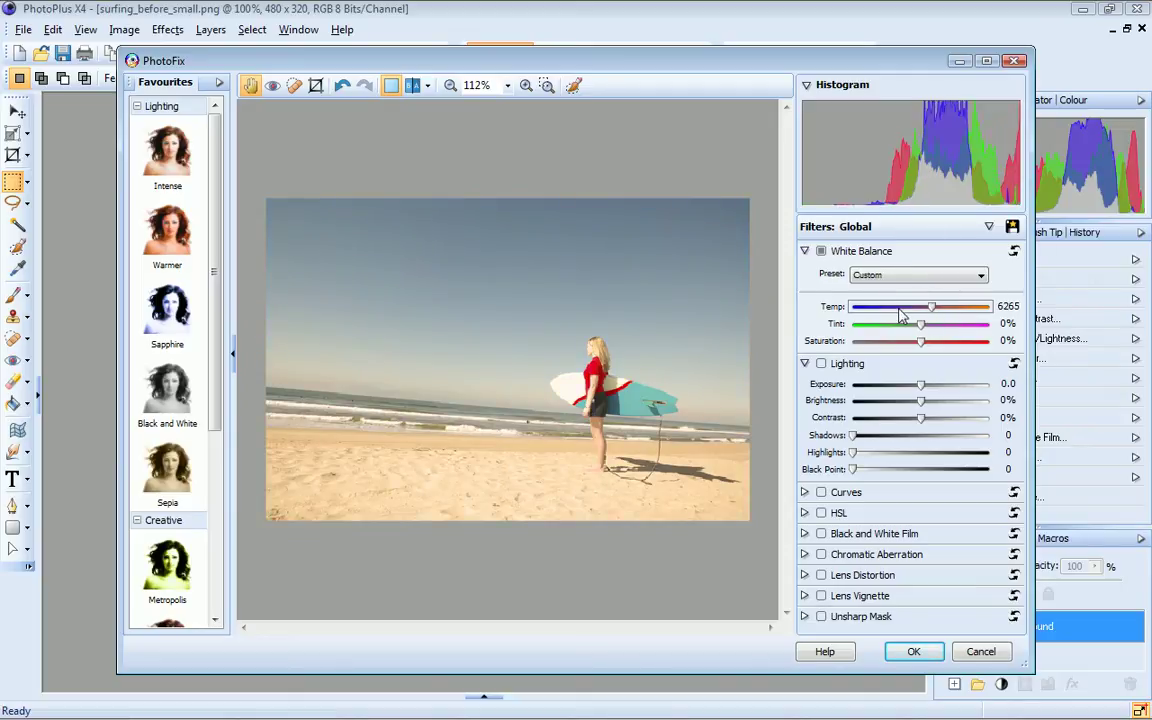
left_click(418, 90)
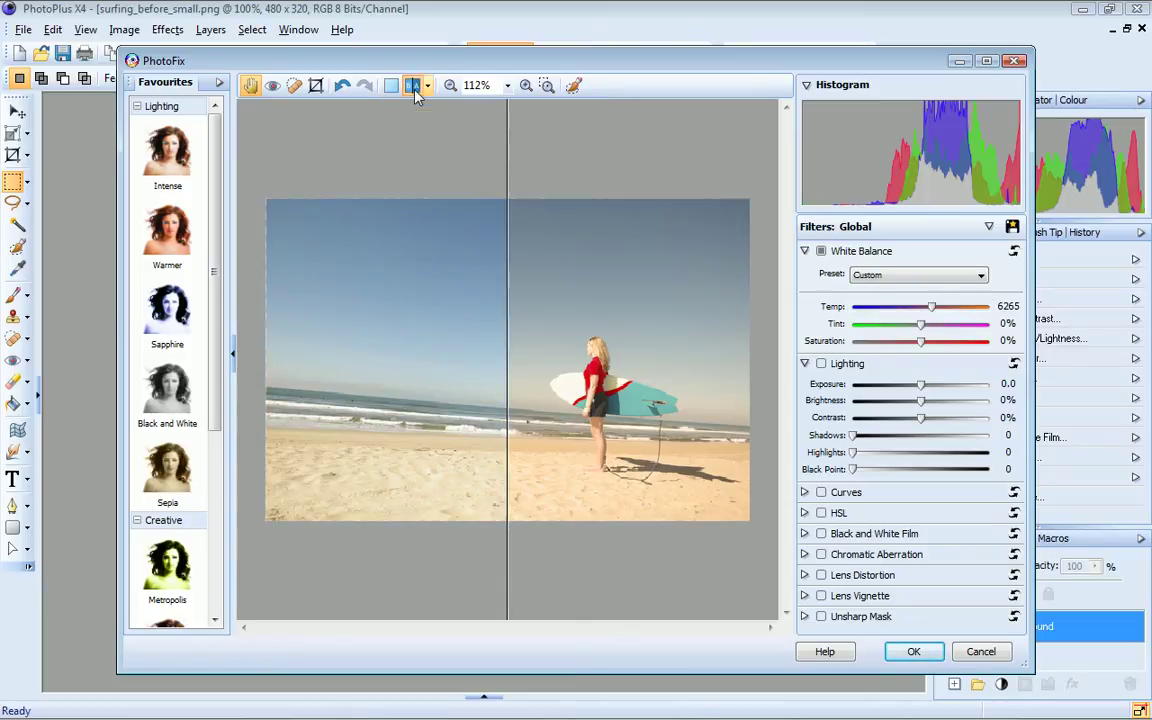
mouse_move(507, 118)
left_mouse_down()
mouse_move(535, 118)
mouse_move(504, 121)
left_mouse_up()
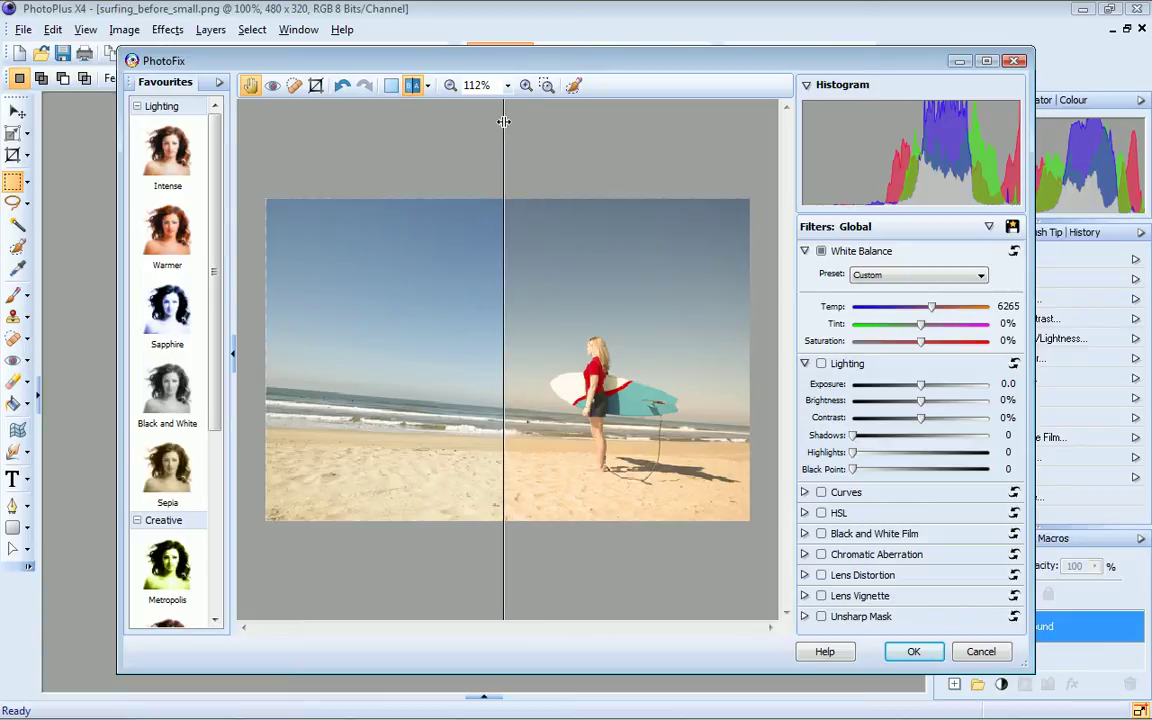
left_click(391, 86)
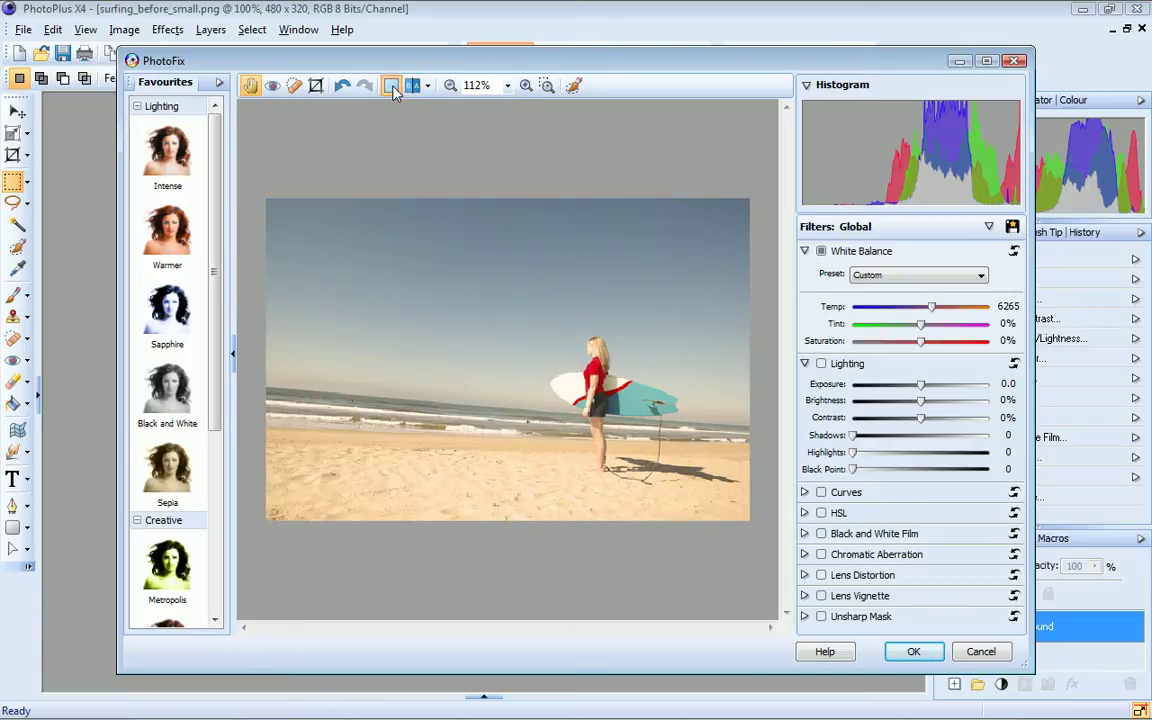
left_click(525, 86)
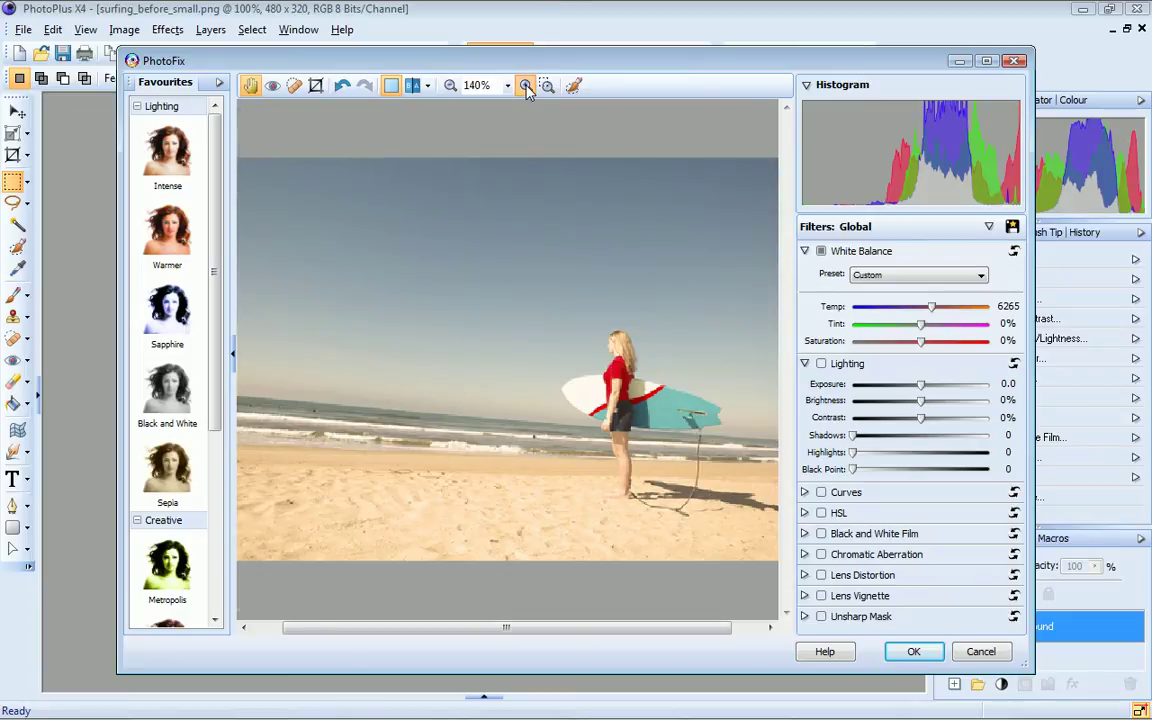
left_click(525, 86)
left_click(450, 86)
left_click(450, 86)
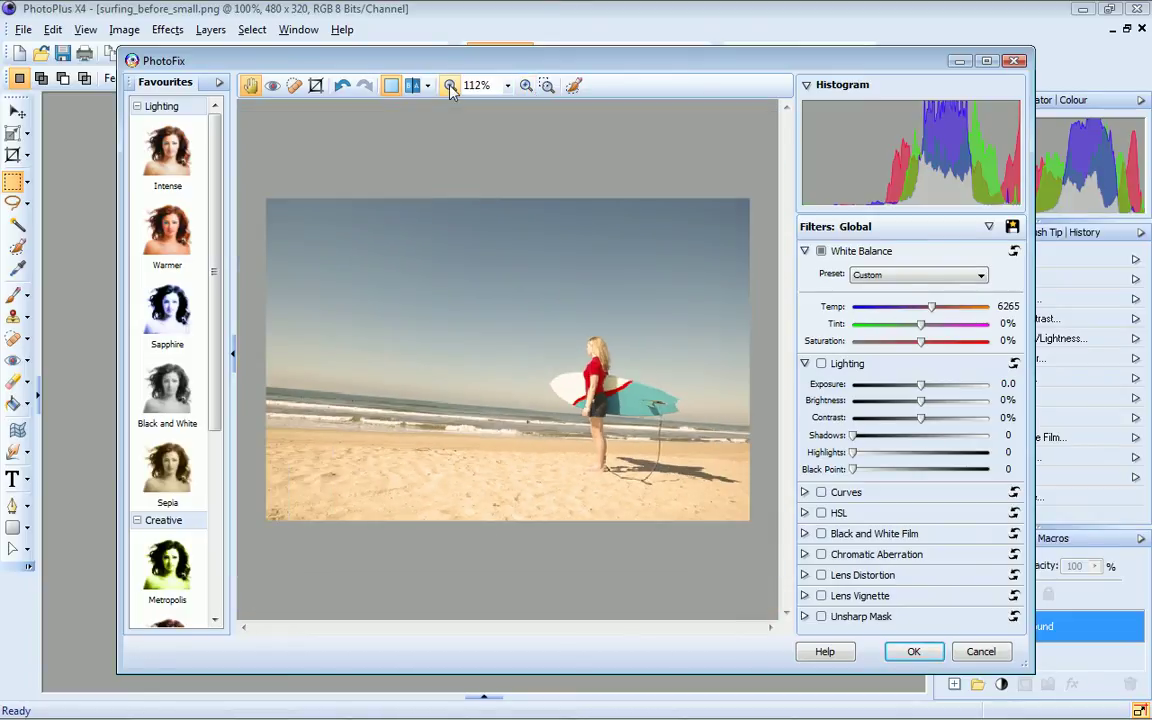
Step: Preview the Sapphire and Warmer favourites, then apply Intense (shadows 17, highlights 10)
left_click(162, 328)
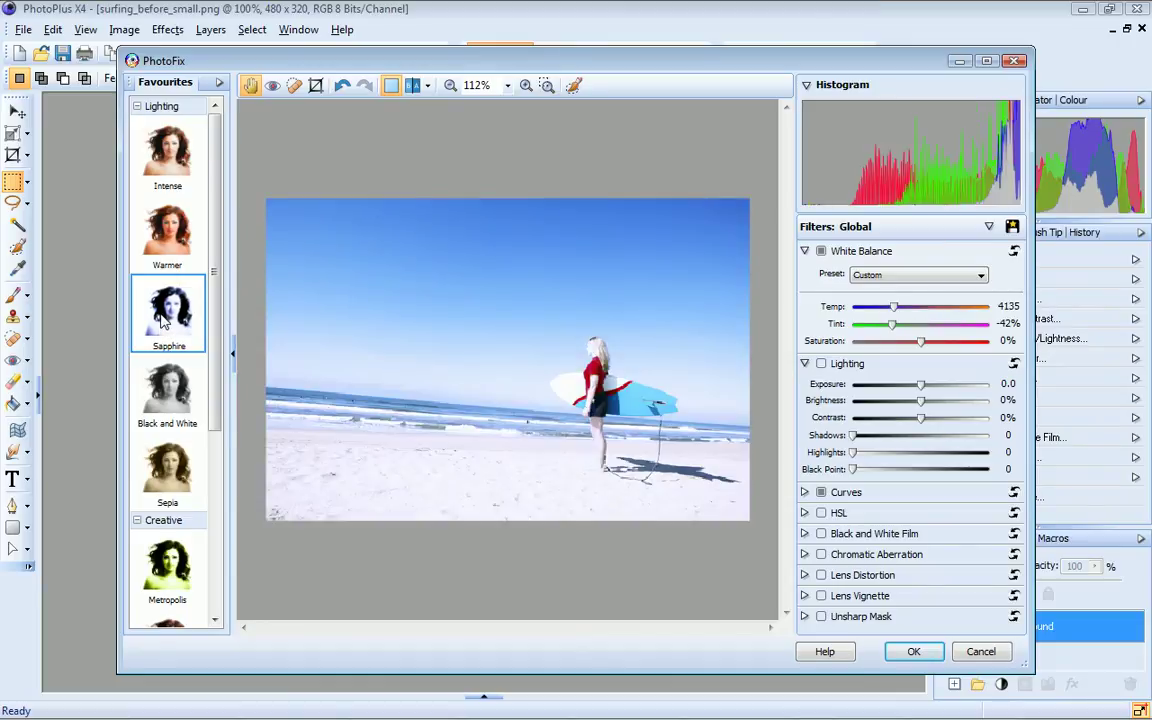
left_click(171, 236)
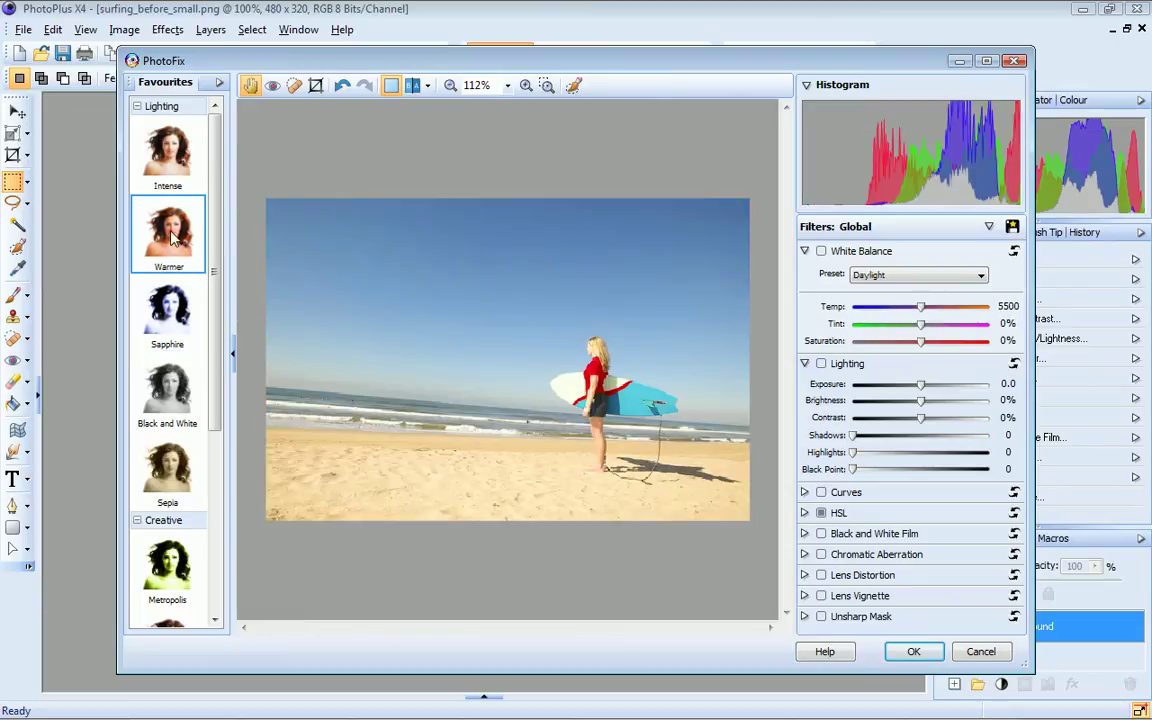
left_click(170, 170)
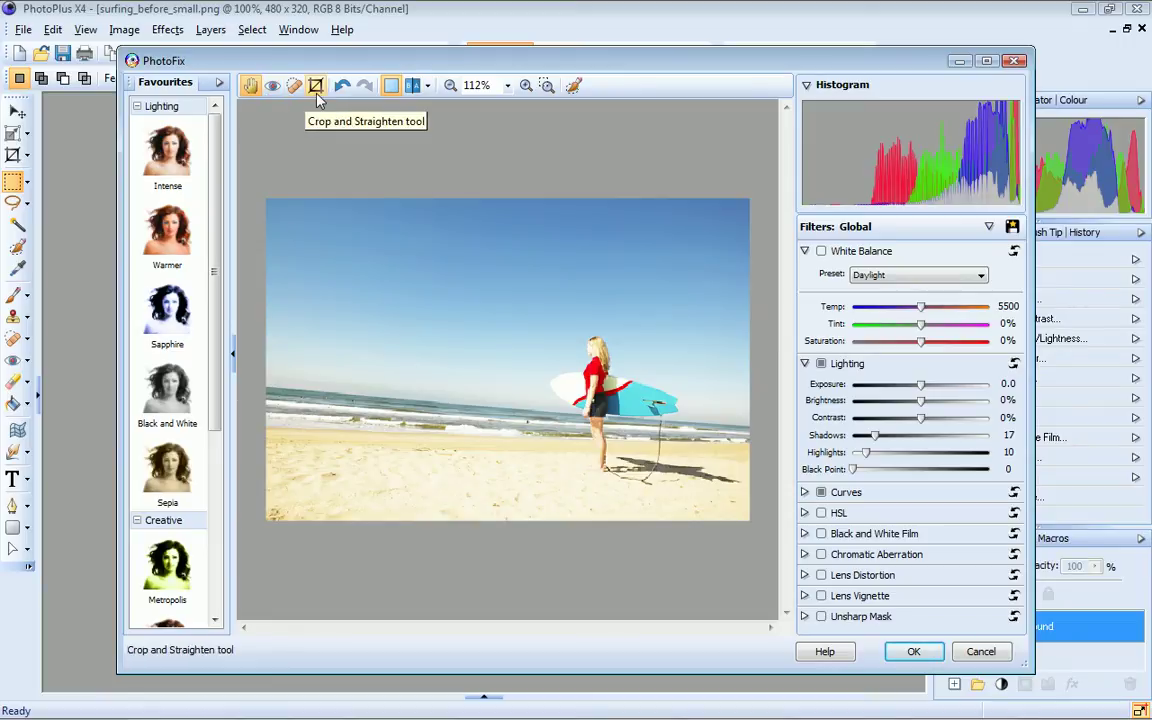
Step: Straighten the surfer photo along the horizon to a -5° angle
left_click(316, 86)
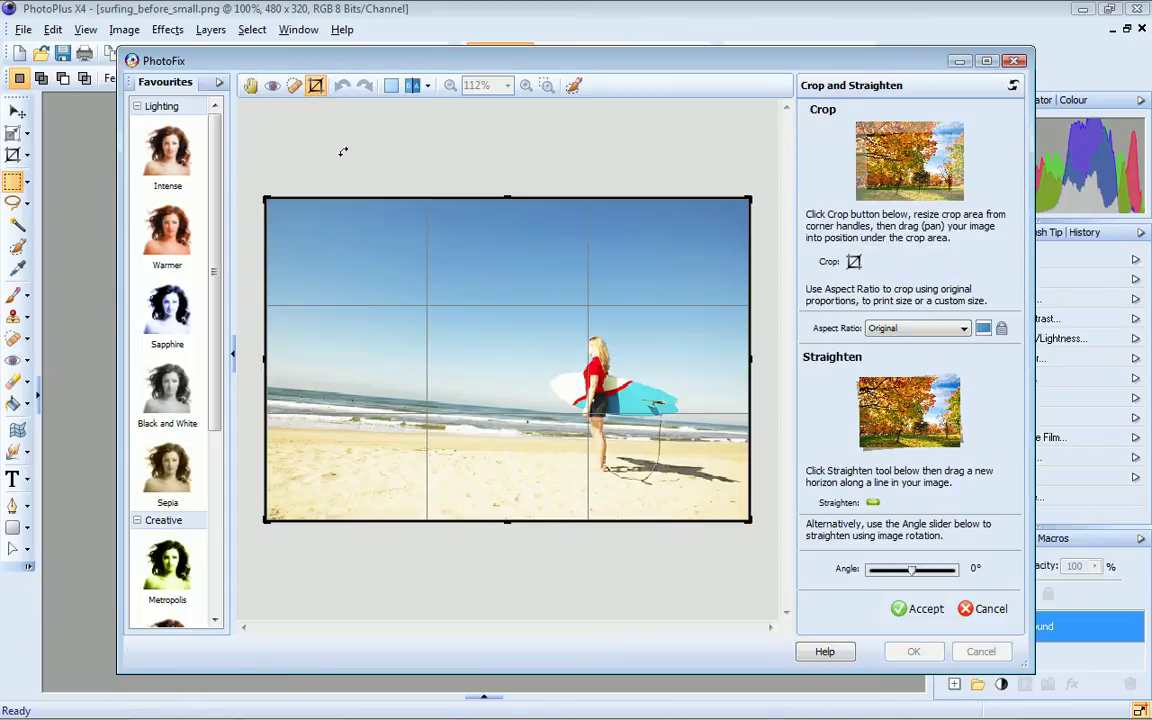
left_click_drag(911, 572, 909, 572)
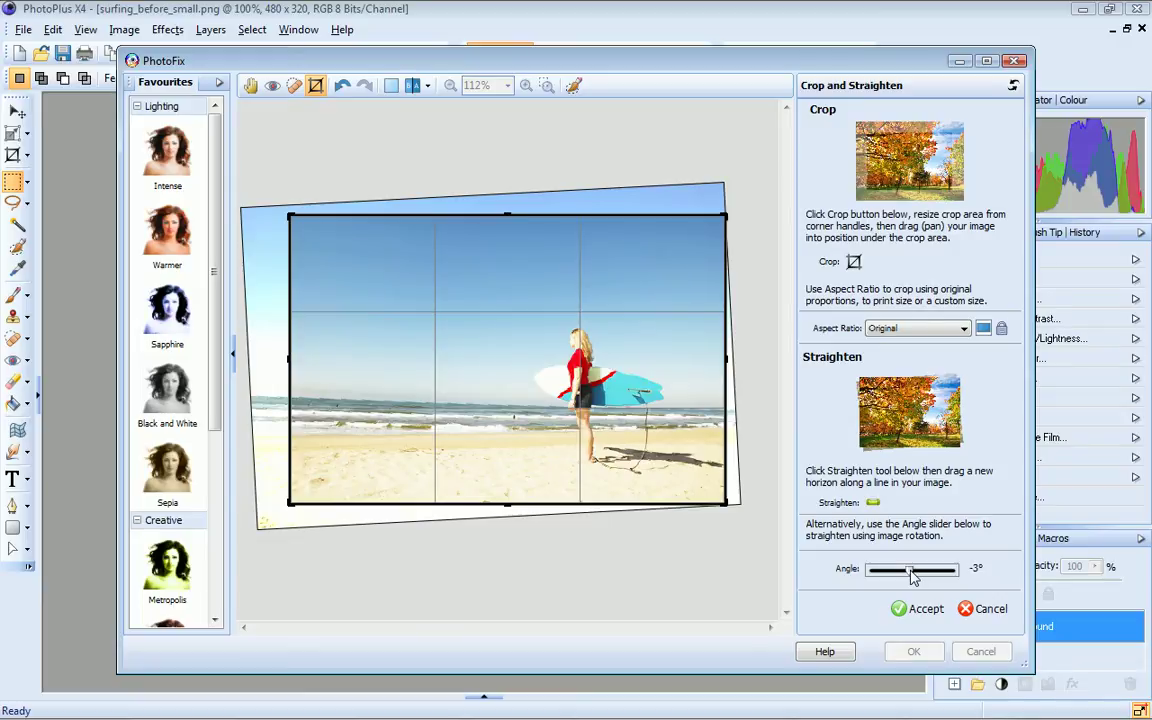
left_click(873, 502)
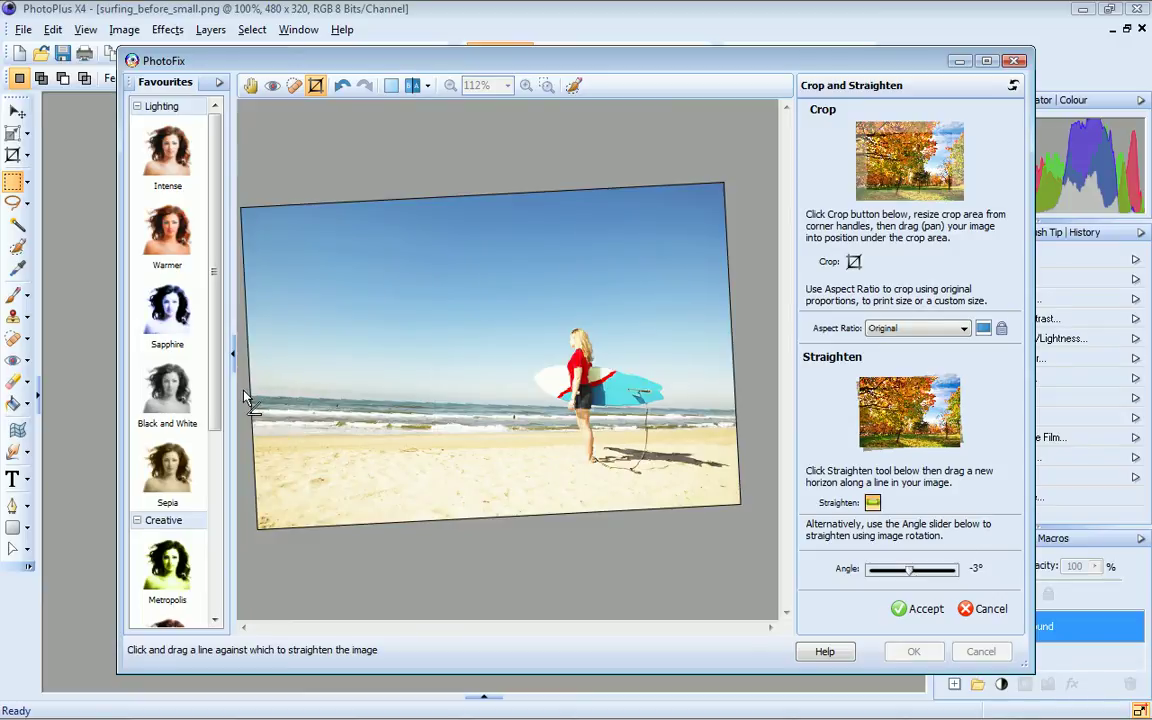
left_click_drag(244, 396, 744, 413)
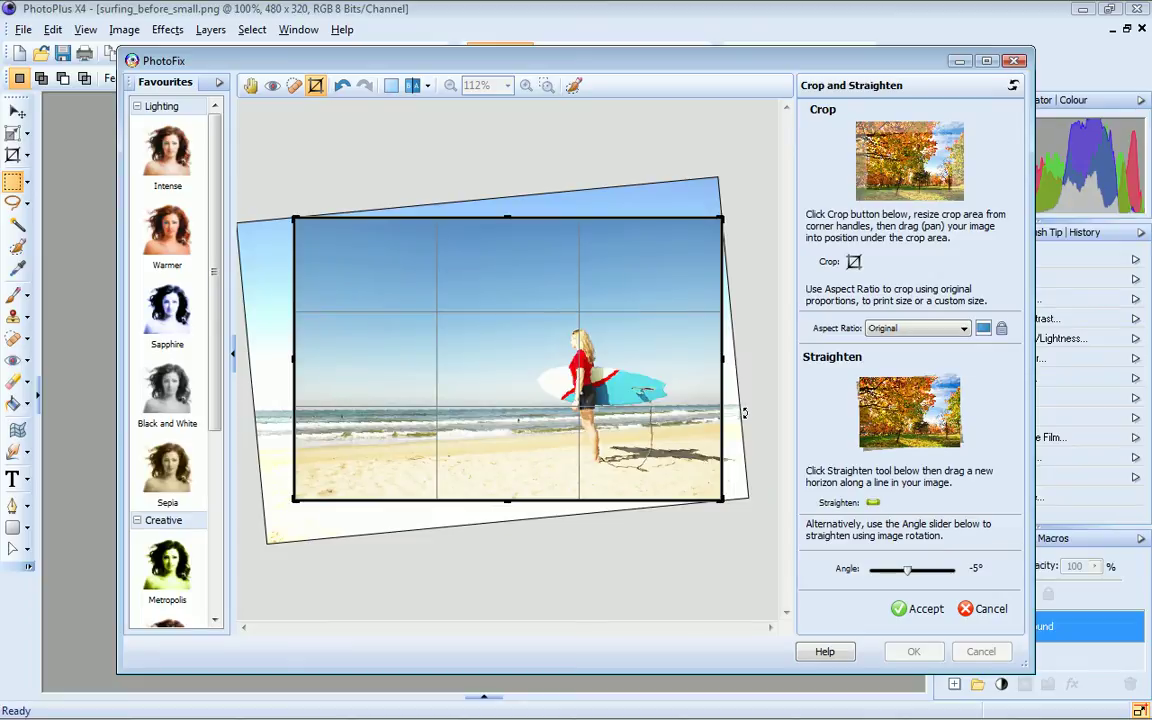
Step: Crop to 4 x 3 proportions, trimming the top and widening left, and accept
left_click(965, 329)
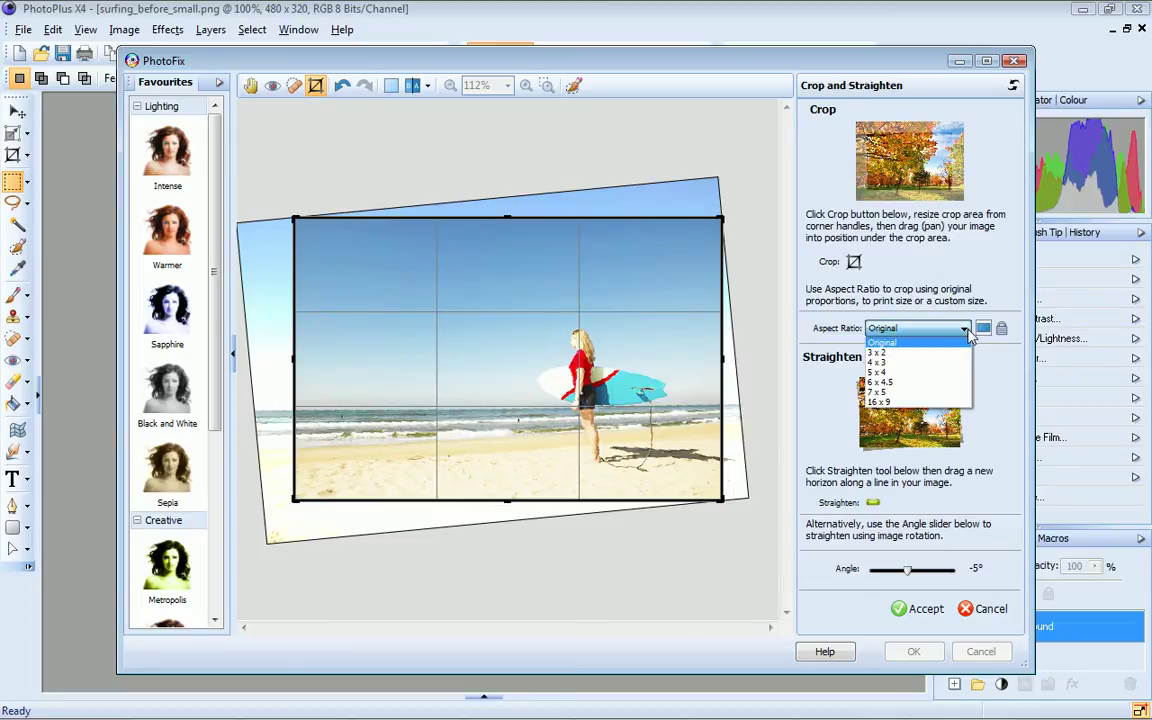
key("Down")
key("Down")
key("Down")
key("Down")
key("Down")
key("Return")
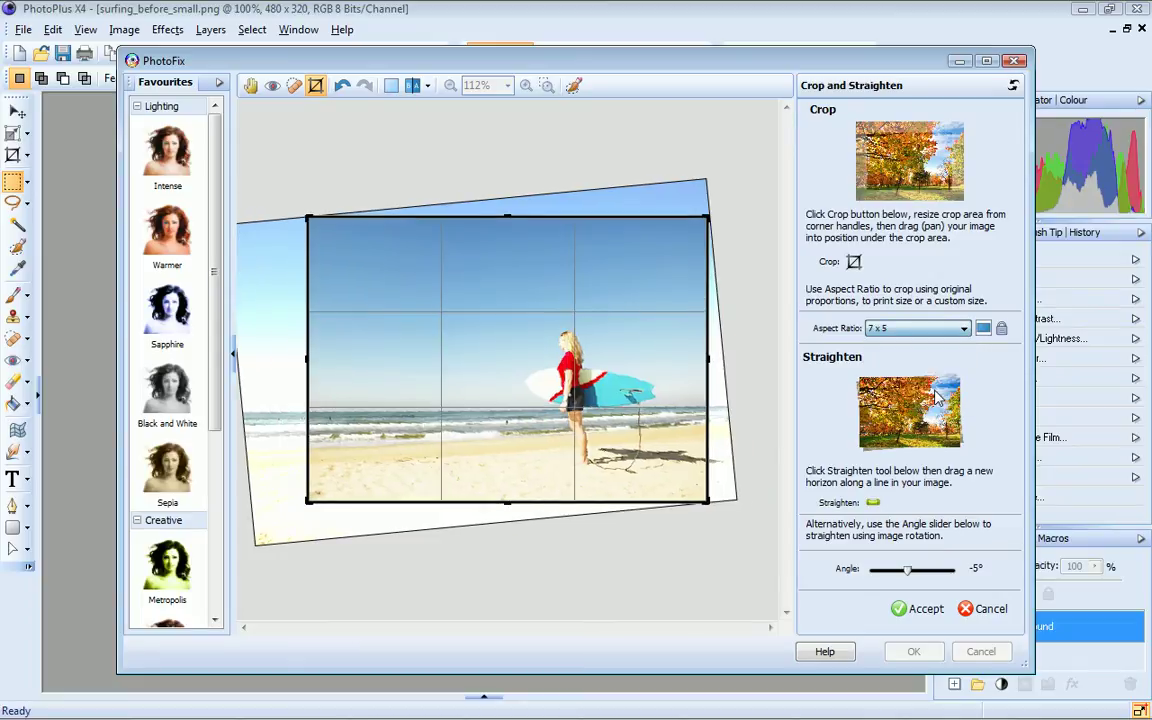
left_click(965, 329)
left_click(953, 368)
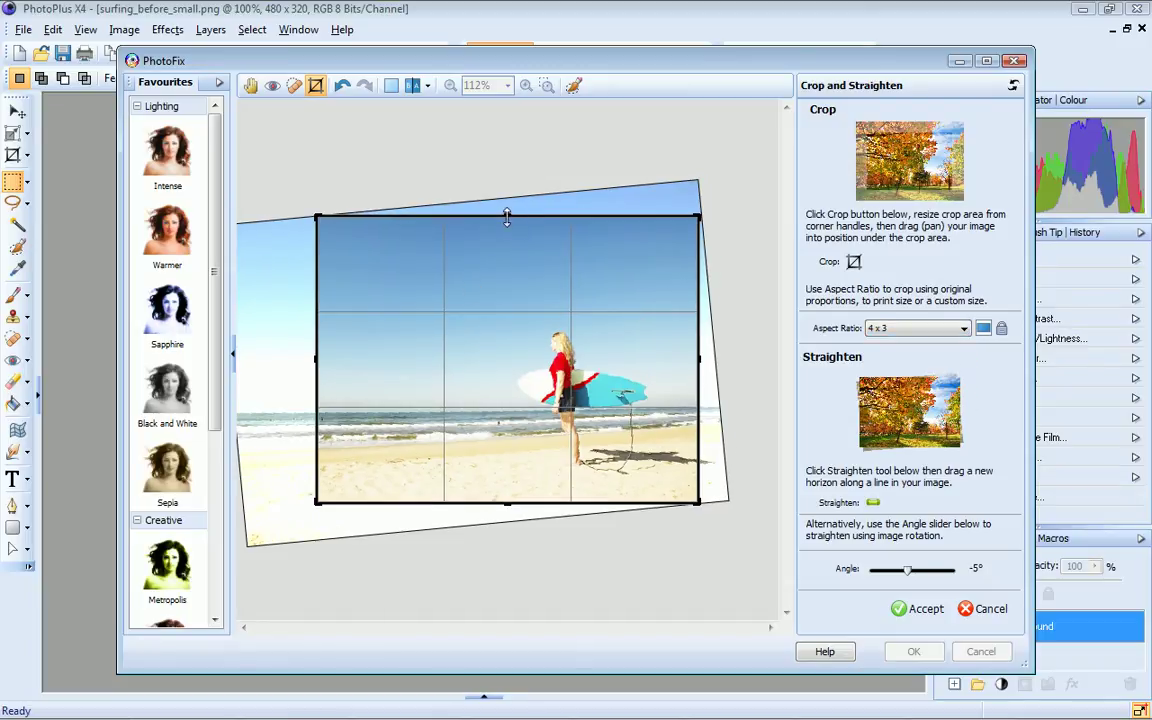
left_click_drag(507, 218, 505, 244)
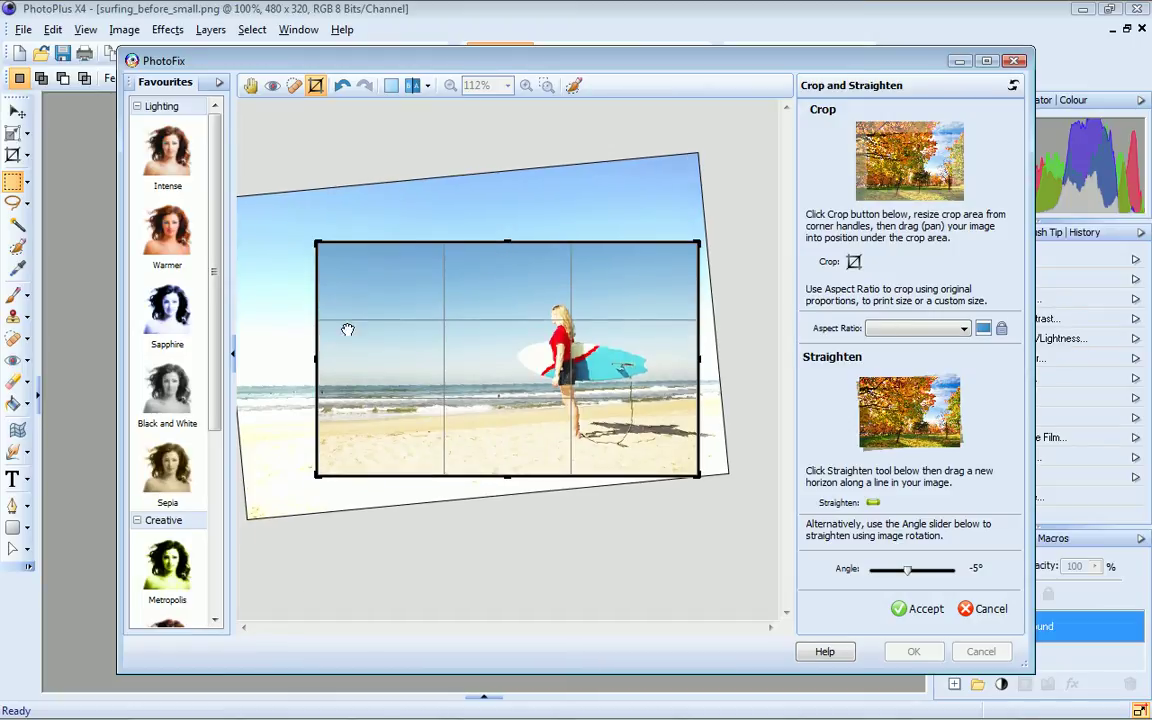
left_click_drag(314, 361, 294, 364)
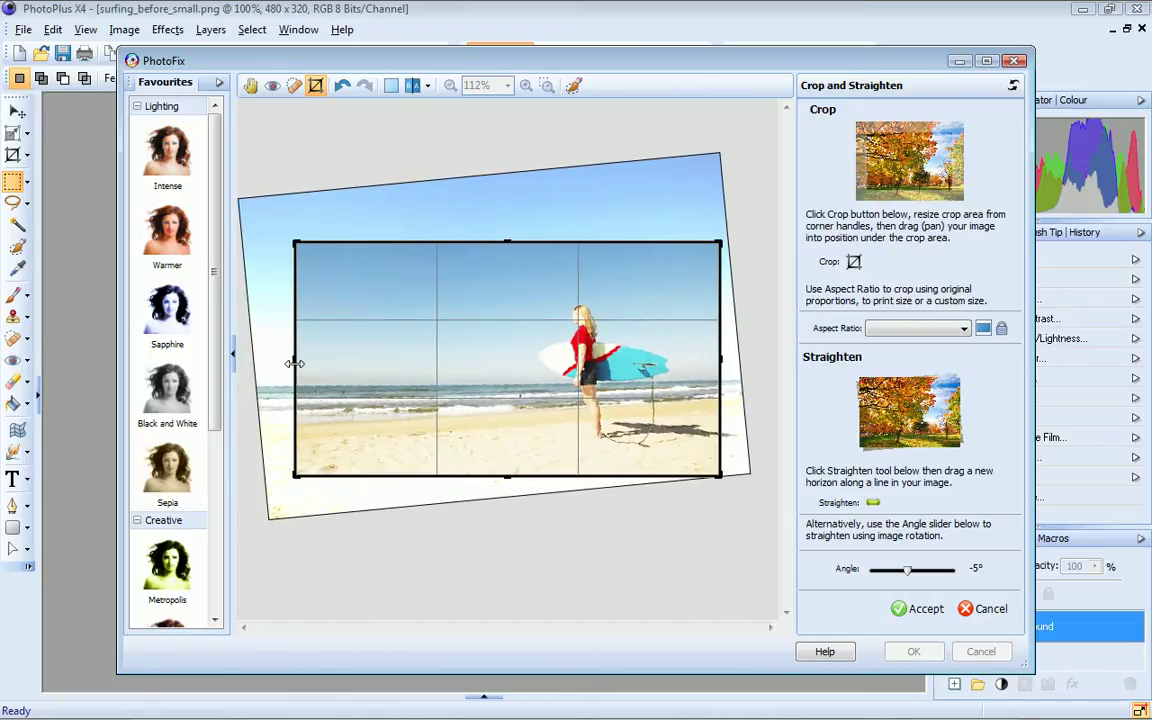
left_click(908, 609)
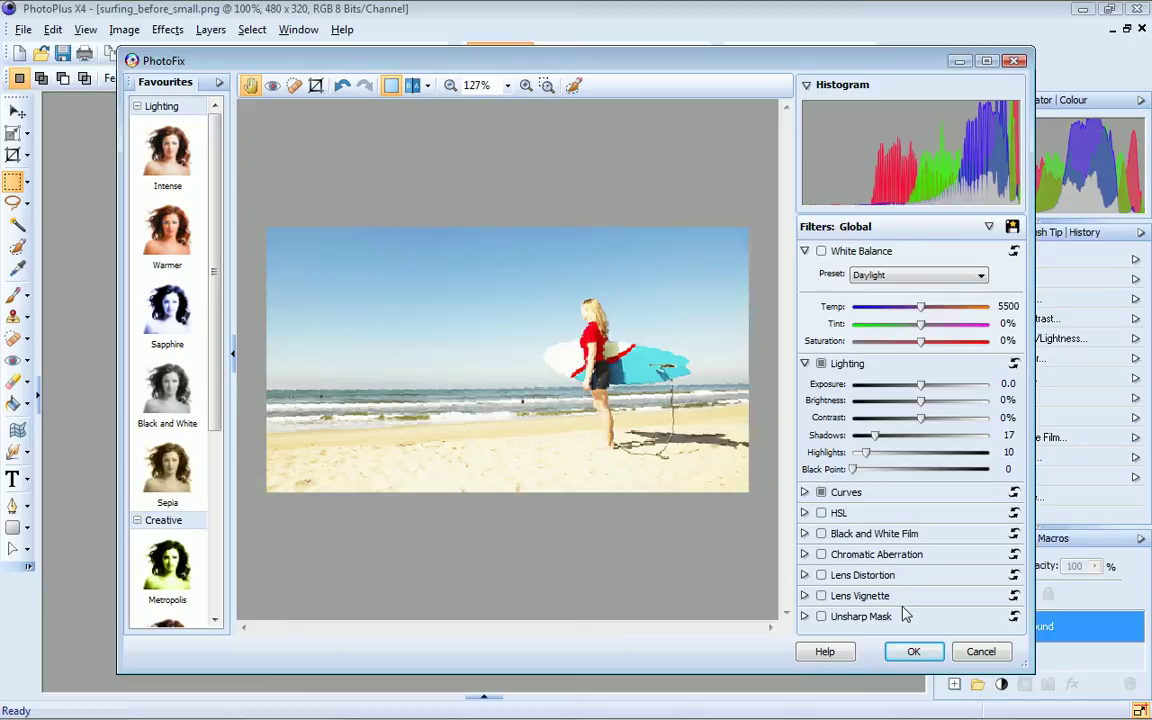
Step: Apply the Sepia favourite with tint hue 24 and a Lens Vignette of intensity -69
left_click(170, 482)
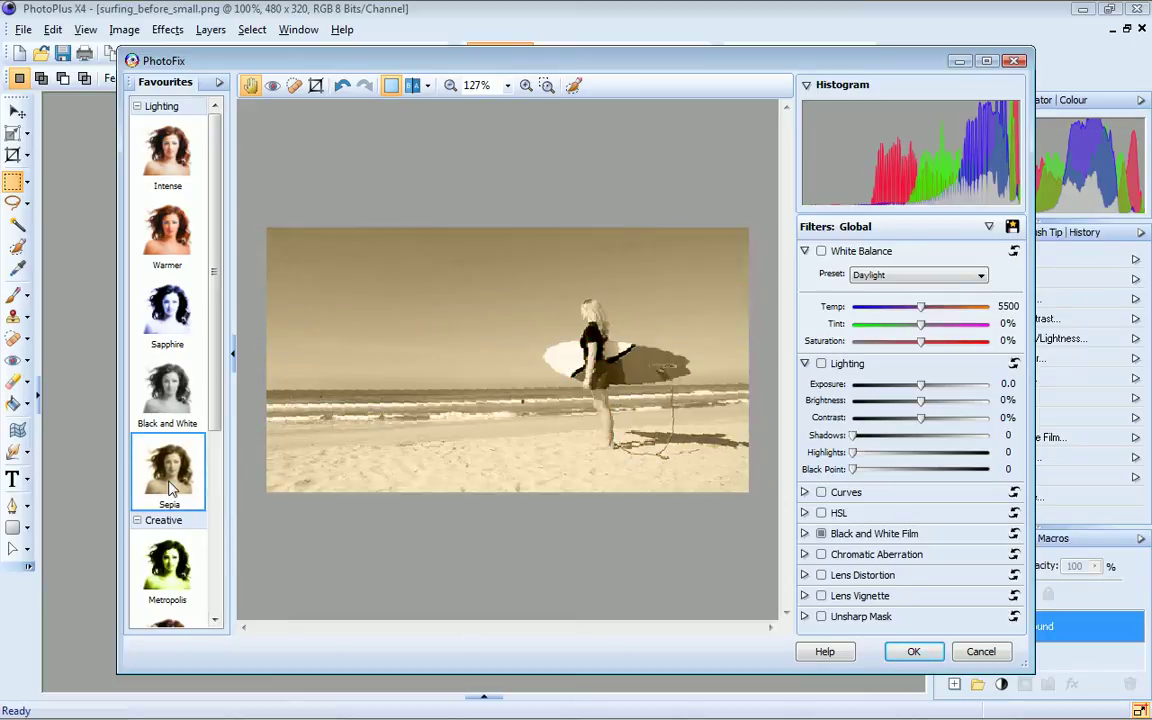
left_click(804, 533)
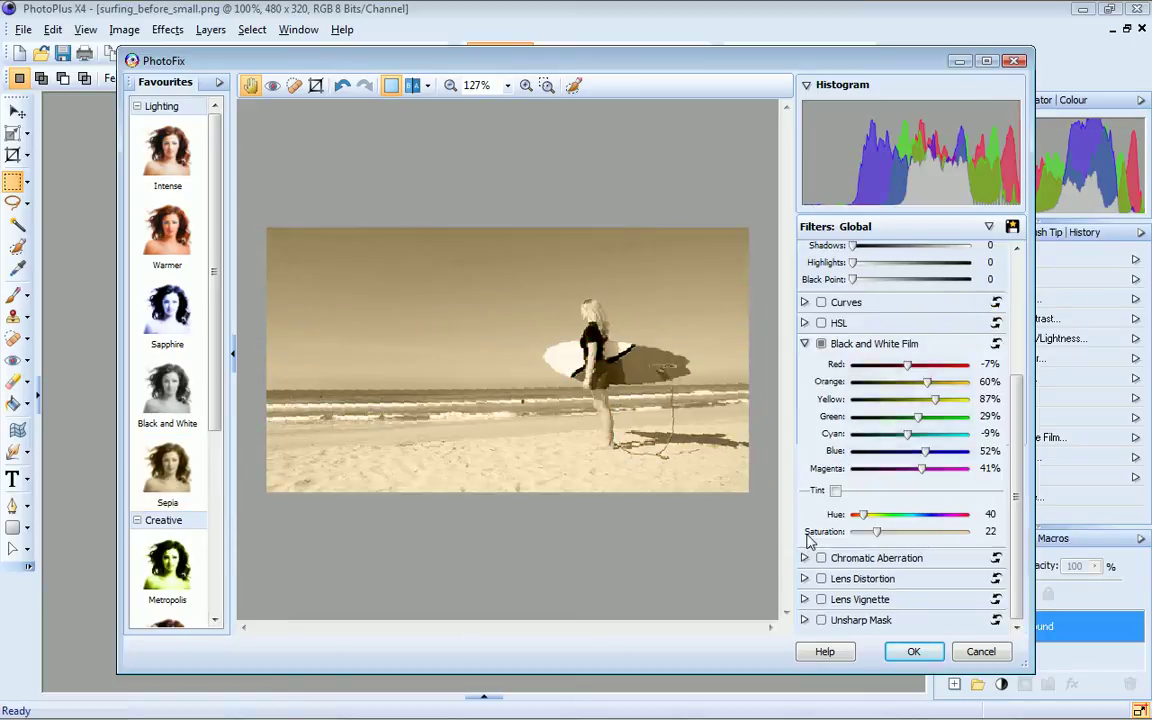
left_click_drag(863, 514, 858, 520)
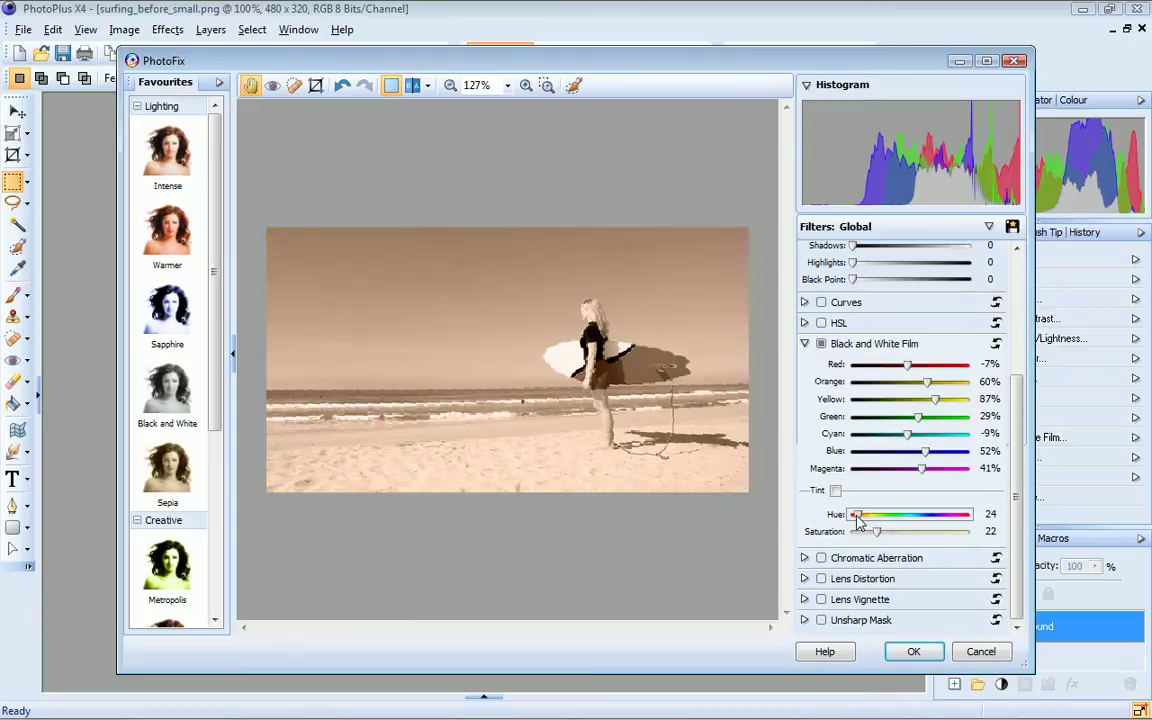
left_click(804, 599)
left_click_drag(910, 582, 872, 590)
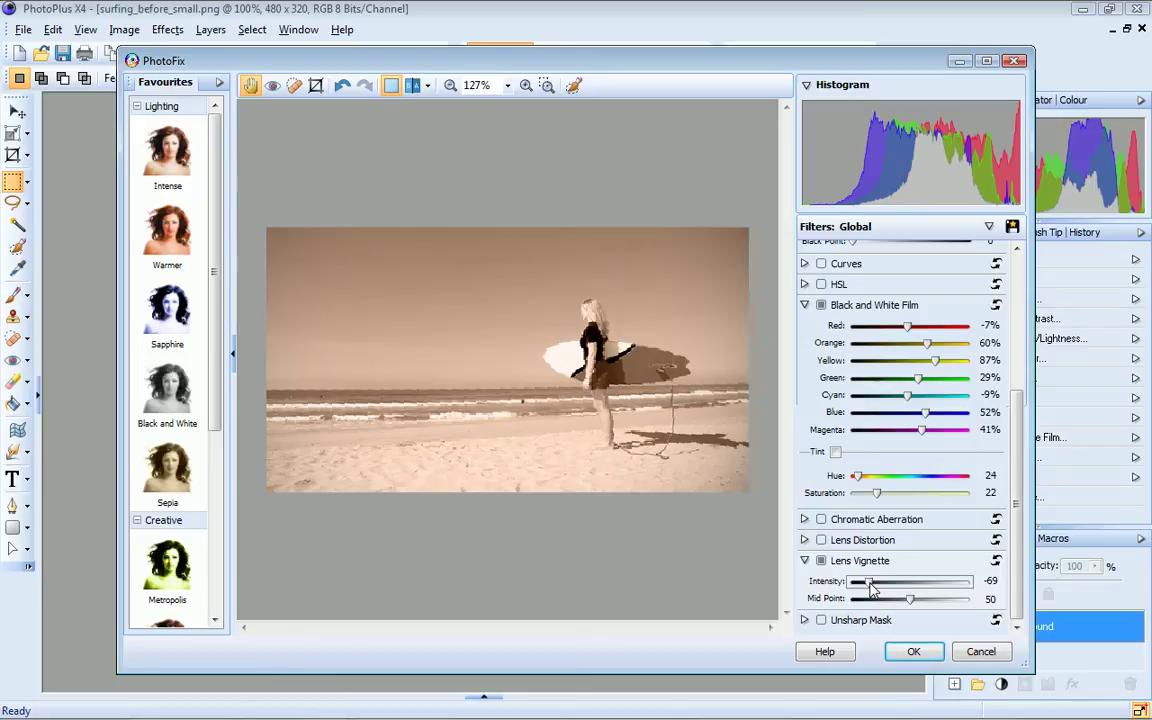
Step: Save the settings as Creative favourite 'Pink vignette' and find it in the Favourites list
left_click(1012, 228)
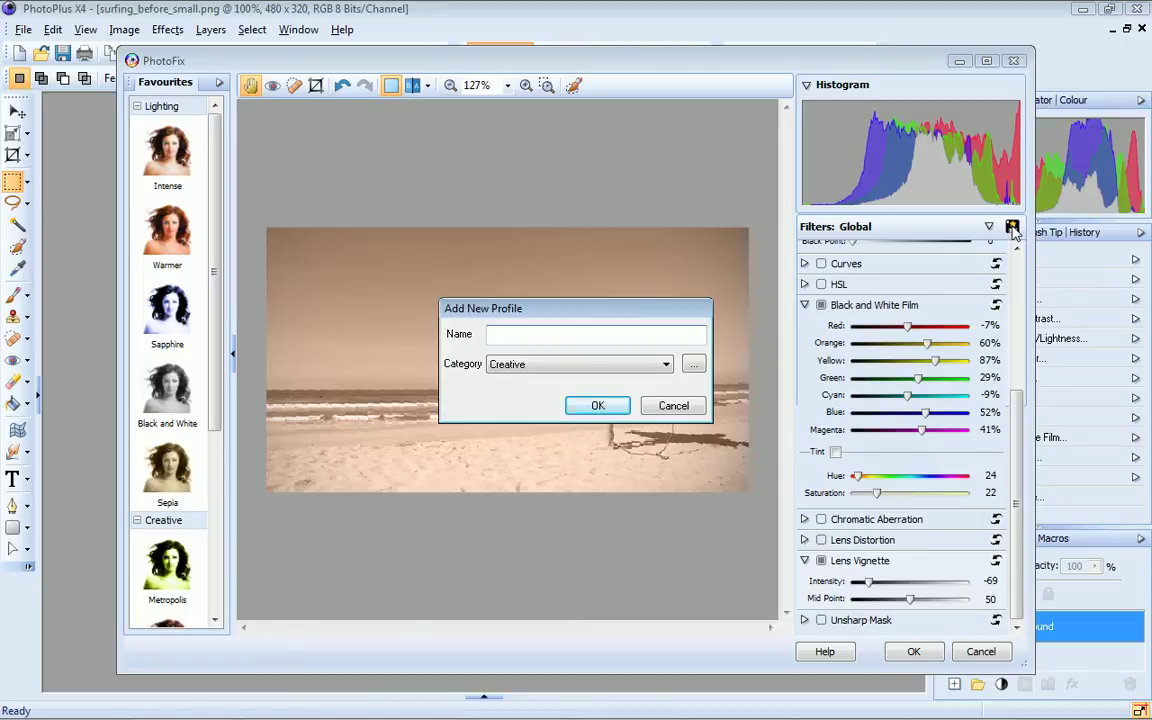
type("Pink vignette")
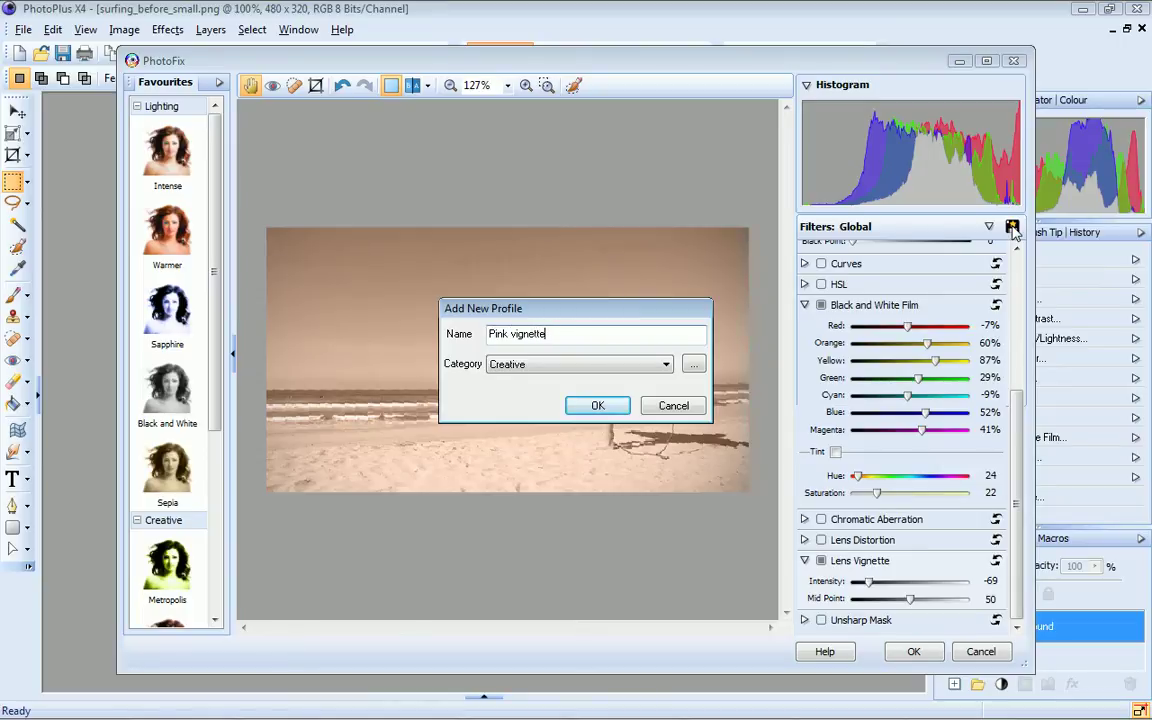
left_click(615, 406)
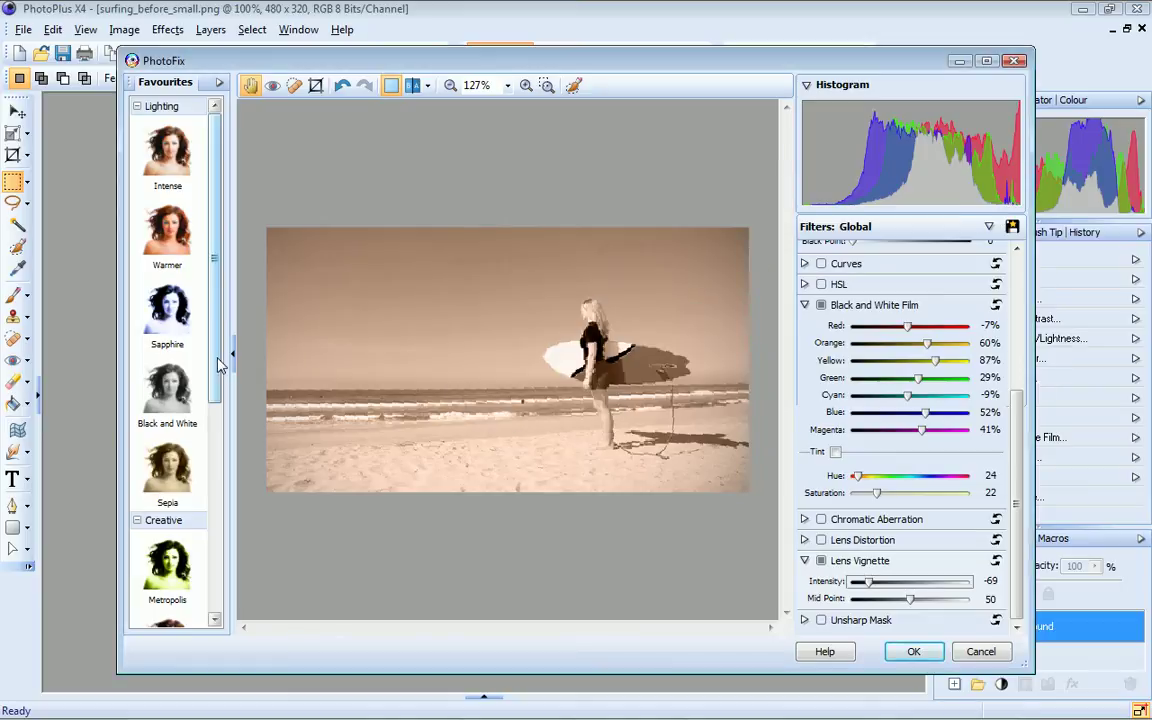
left_click_drag(217, 360, 218, 576)
left_click(165, 596)
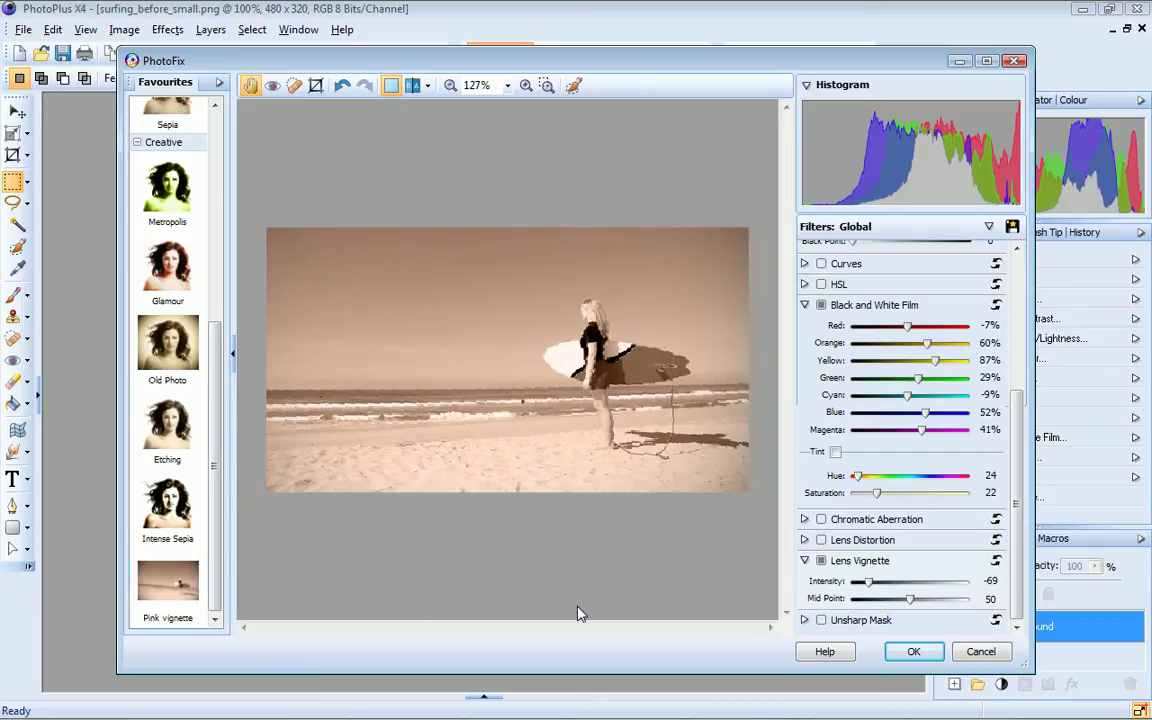
Step: Apply PhotoFix as a layer, then hide and show it to compare with the original
left_click(916, 652)
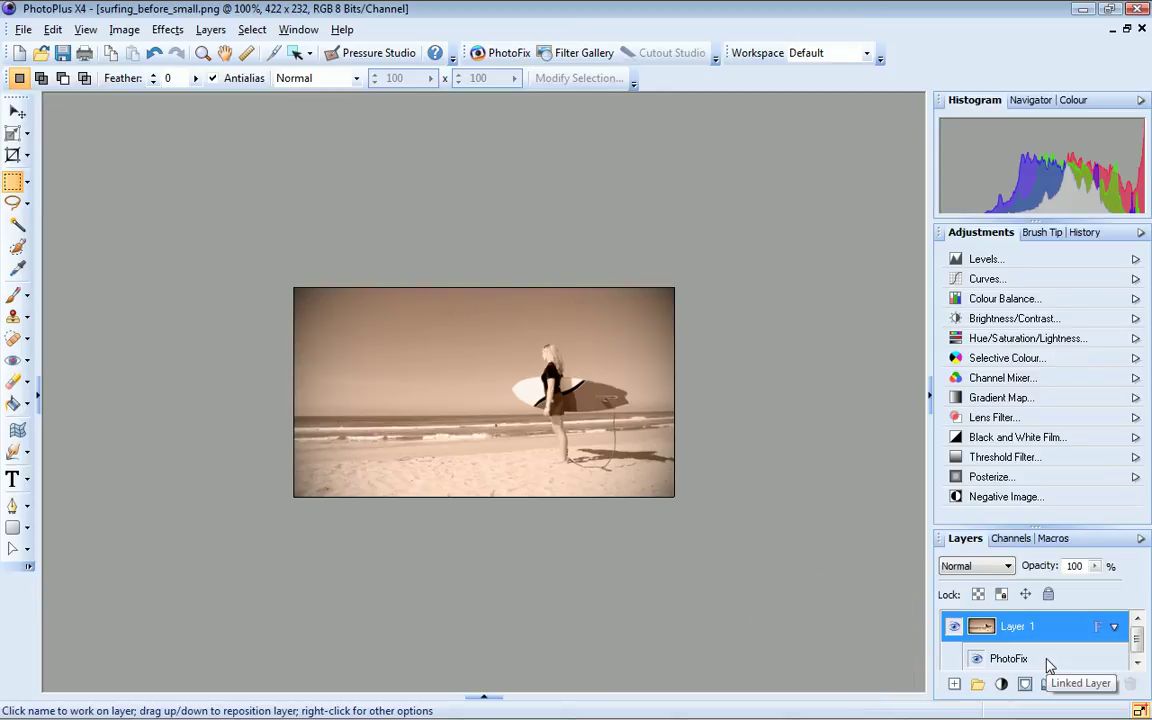
left_click(977, 659)
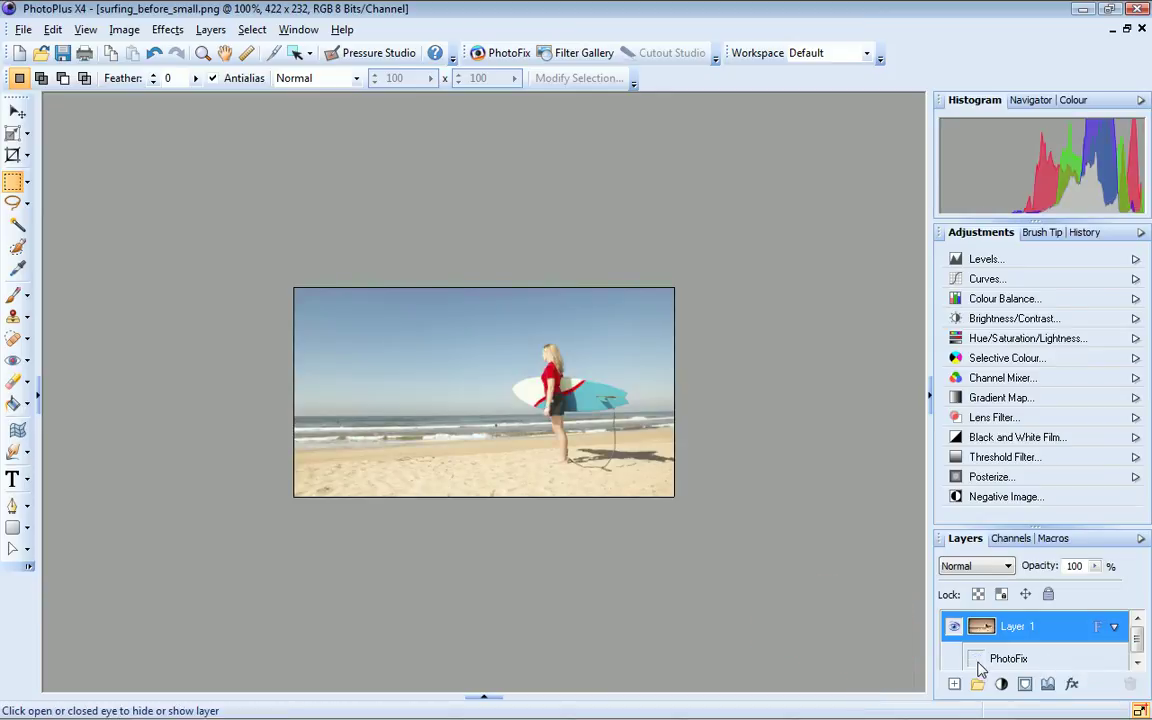
left_click(978, 662)
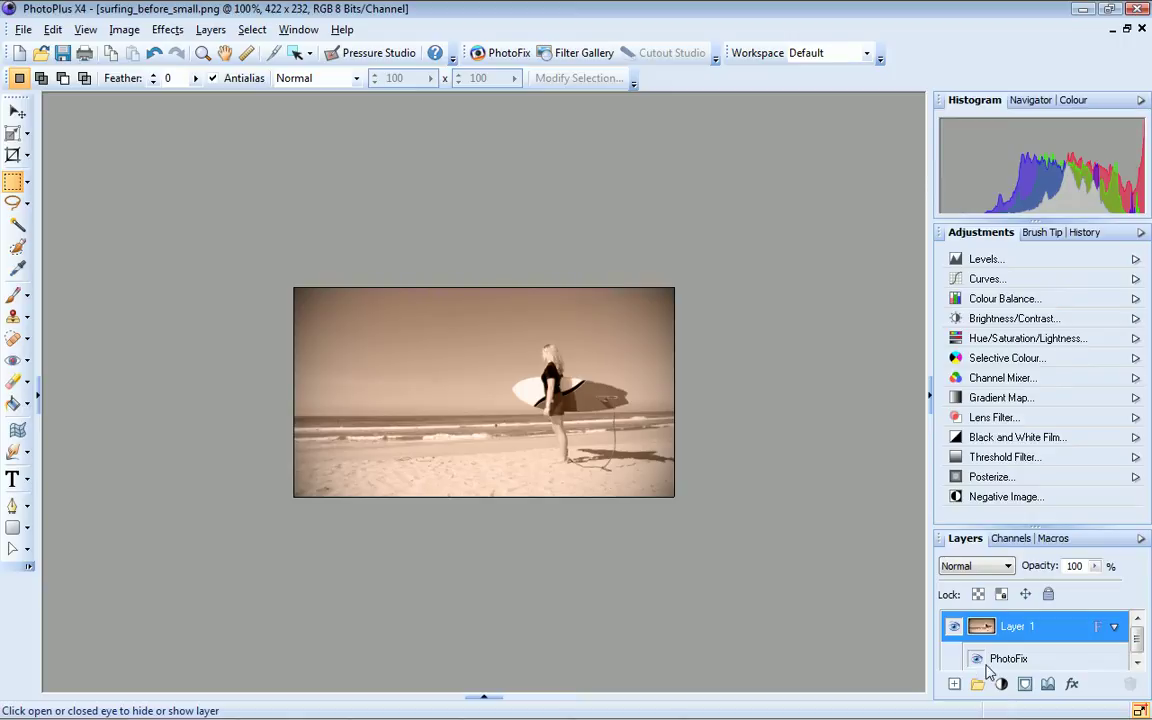
Step: Open PhotoFix on beach_before.jpg, the kite-flying beach scene
double_click(1000, 659)
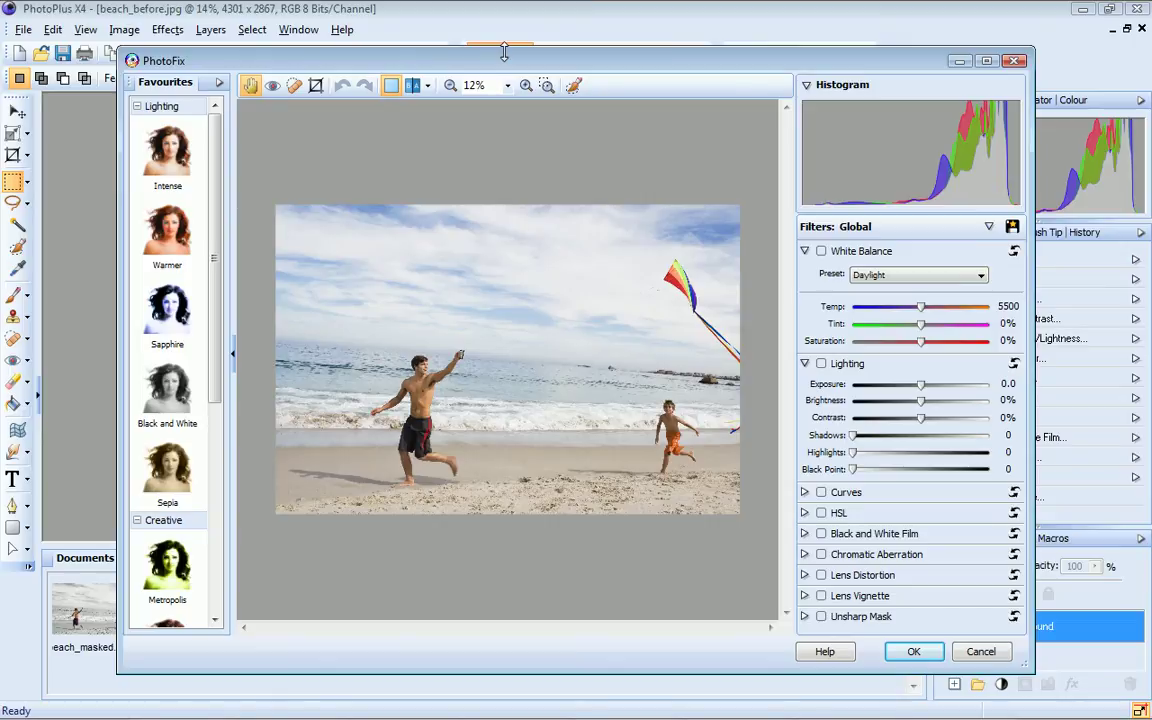
Step: Start a Select-mode mask with reduced Grow and paint over the beach background
left_click(576, 87)
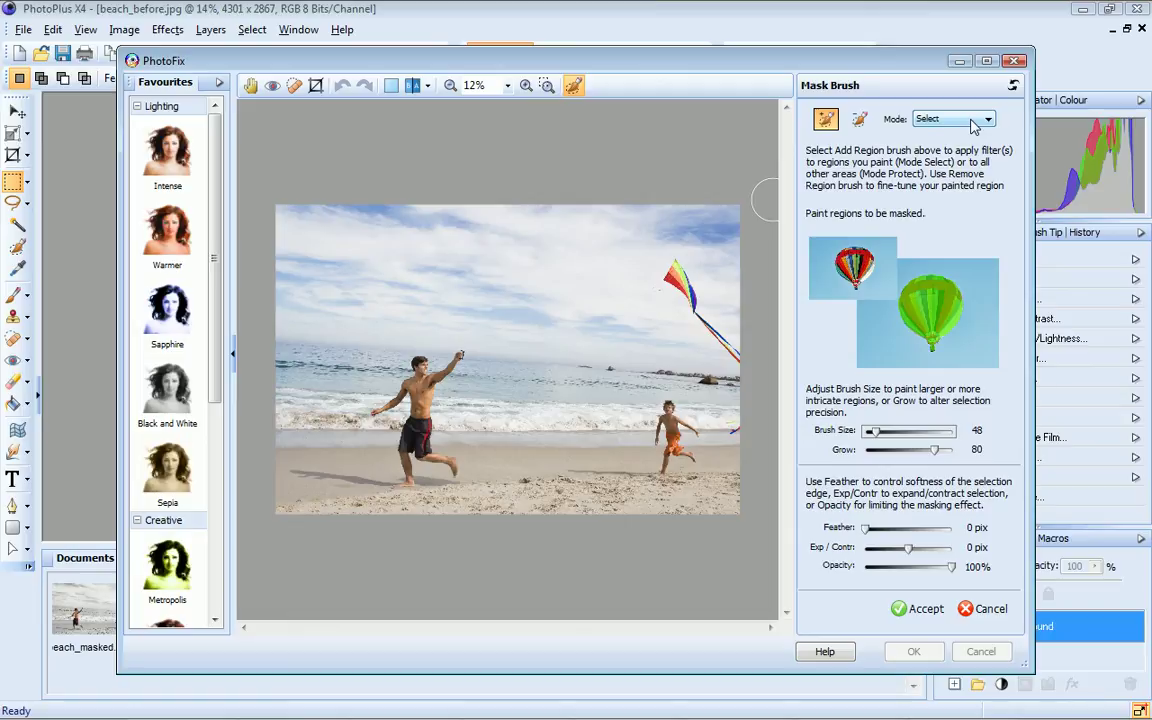
left_click(989, 119)
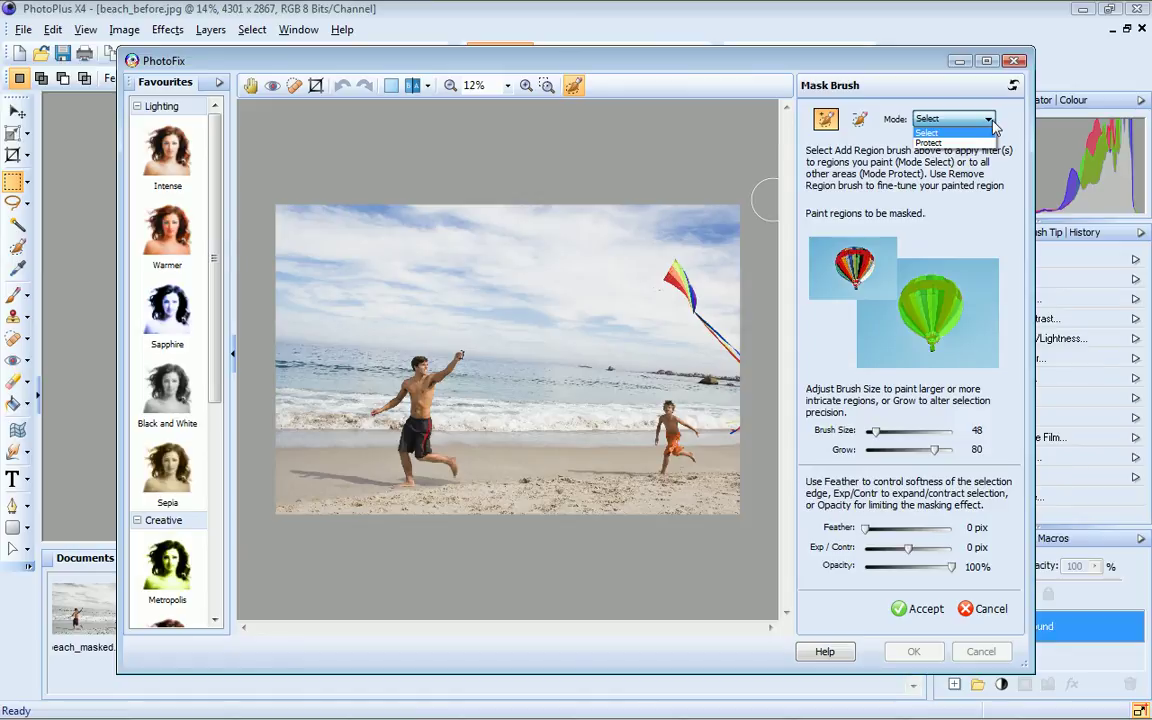
left_click(992, 121)
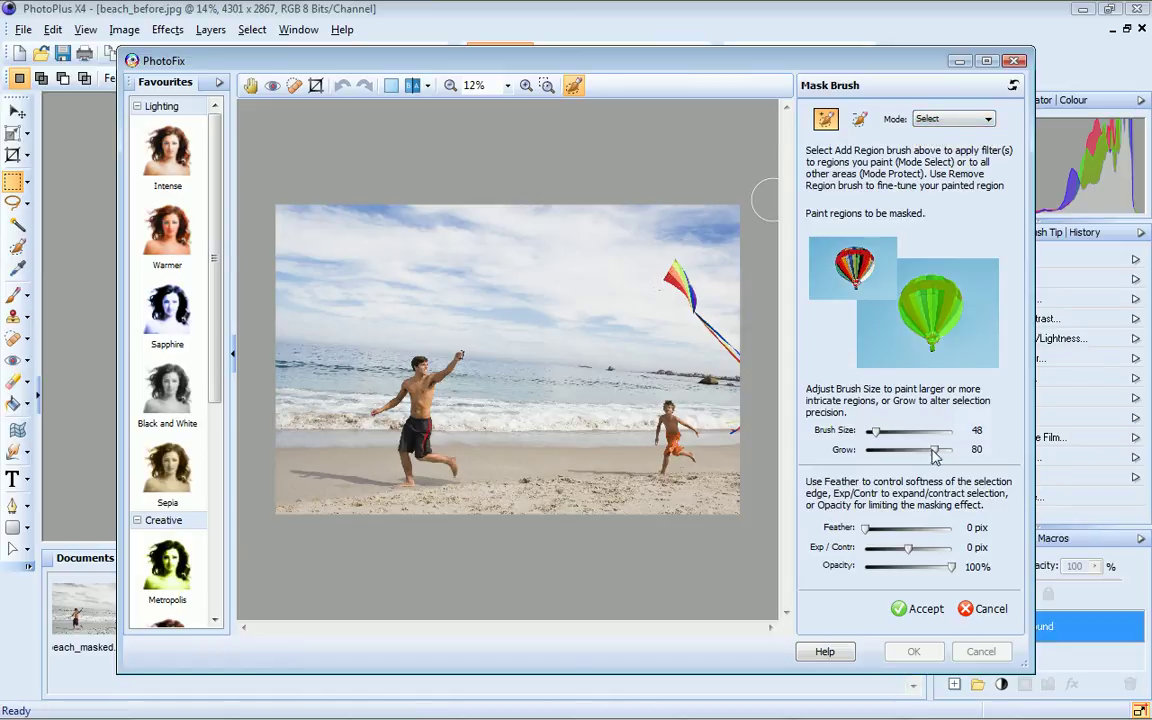
left_click_drag(935, 450, 872, 437)
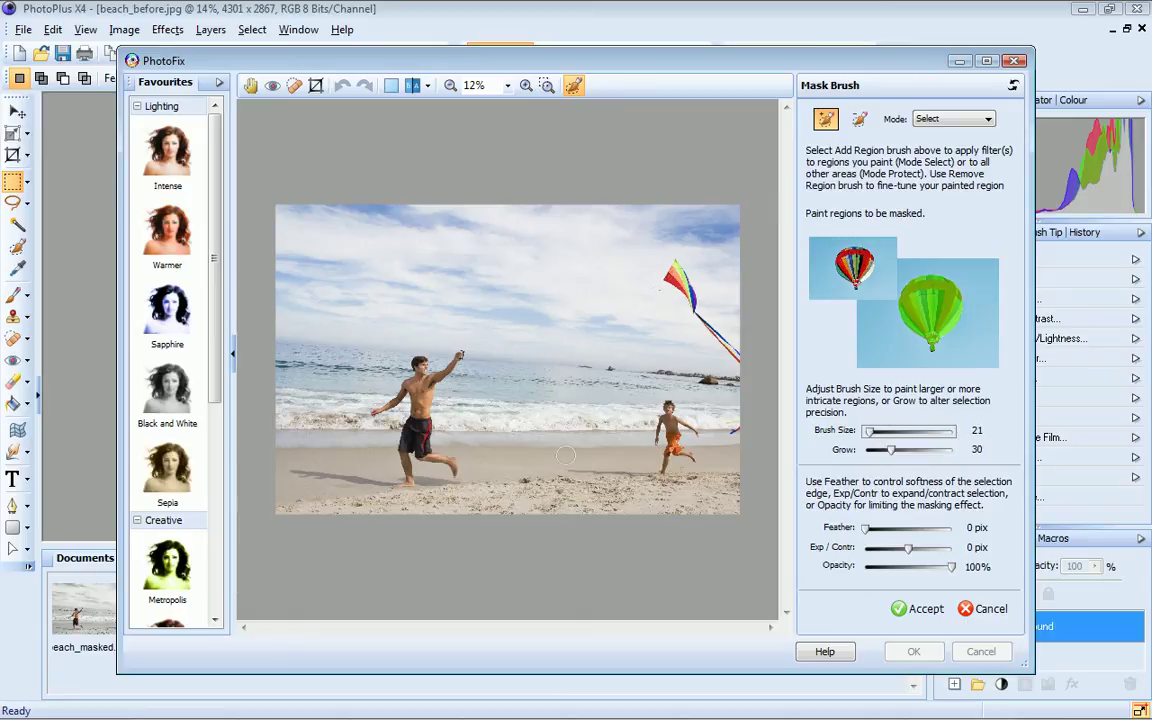
mouse_move(425, 460)
left_mouse_down()
mouse_move(640, 445)
mouse_move(460, 440)
mouse_move(554, 409)
mouse_move(450, 390)
mouse_move(607, 496)
mouse_move(546, 447)
mouse_move(558, 327)
mouse_move(440, 252)
mouse_move(330, 230)
mouse_move(304, 312)
mouse_move(321, 373)
mouse_move(294, 430)
mouse_move(620, 424)
mouse_move(352, 399)
mouse_move(290, 438)
mouse_move(282, 352)
mouse_move(321, 494)
mouse_move(314, 224)
mouse_move(357, 206)
mouse_move(275, 257)
mouse_move(278, 481)
mouse_move(350, 537)
mouse_move(392, 412)
left_mouse_up()
Step: Shrink the brush, feather the mask edge to 3 pix, and accept Mask 1
left_click_drag(869, 431, 862, 431)
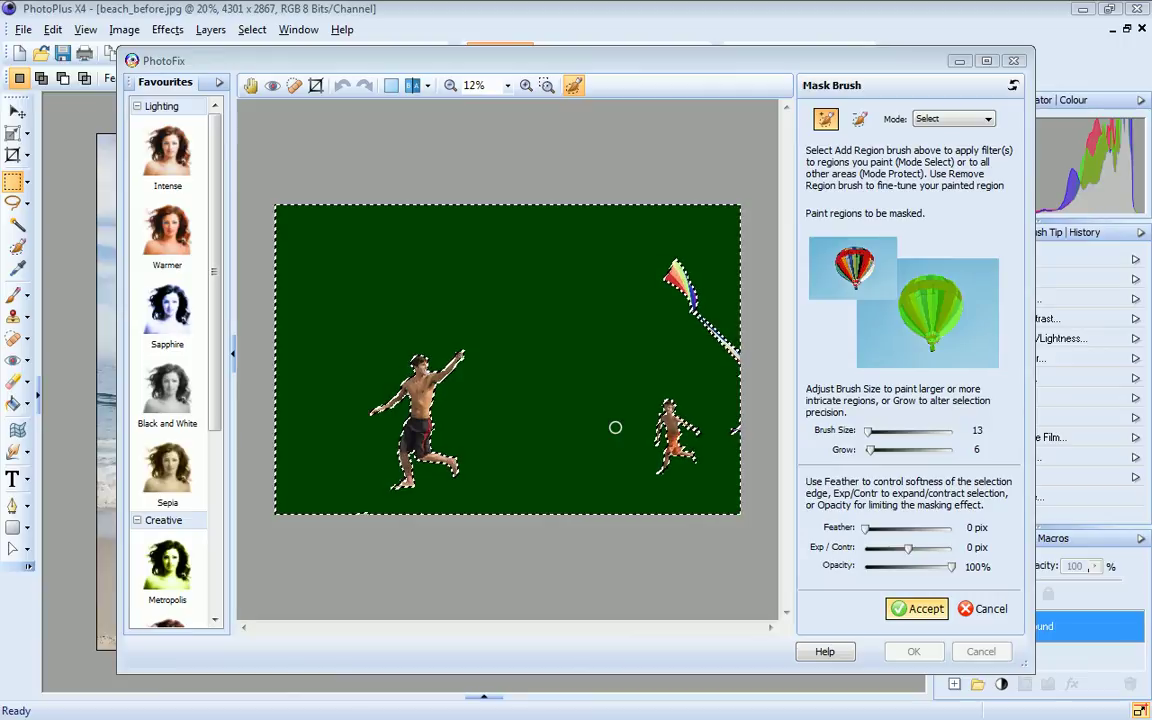
left_click(866, 530)
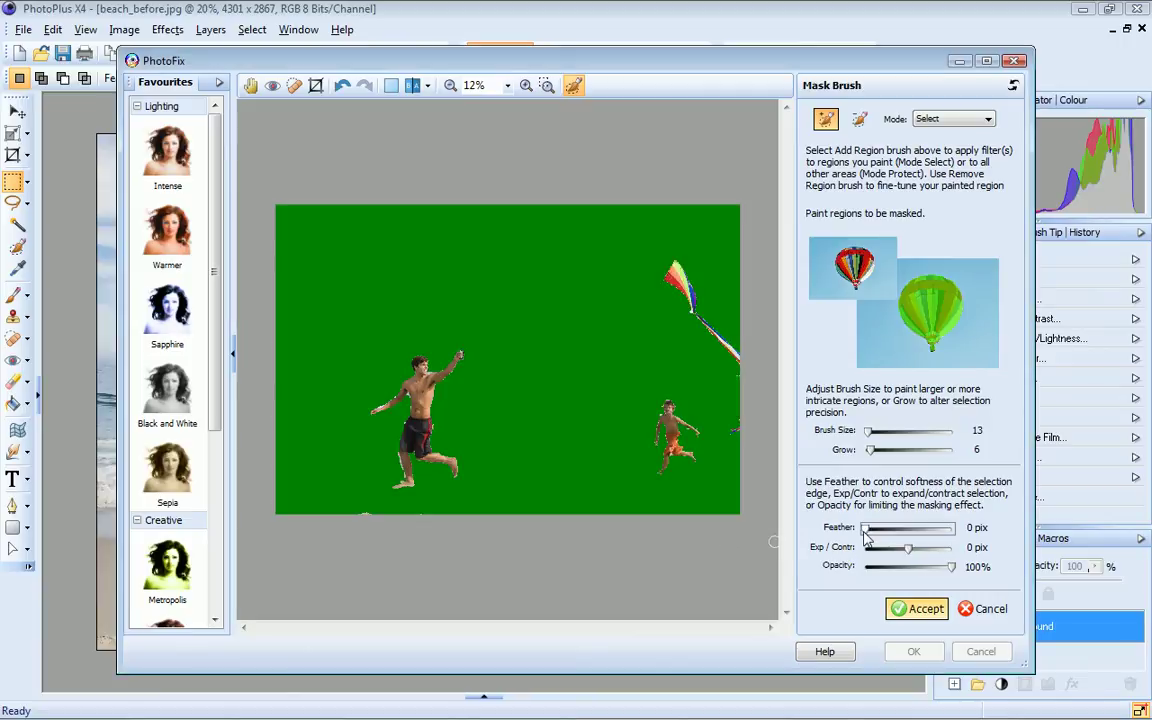
left_click_drag(866, 534, 869, 538)
left_click(921, 610)
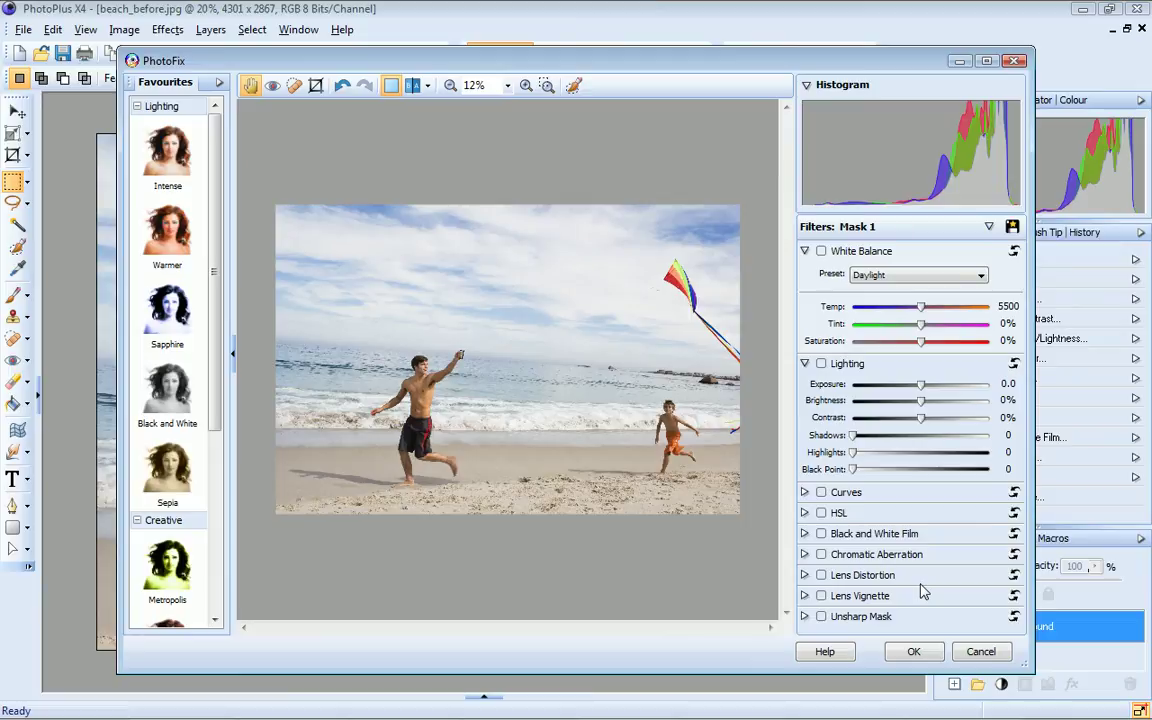
Step: Enable Black and White Film on the mask, trying Metropolis and Sepia before Black and White
left_click(821, 535)
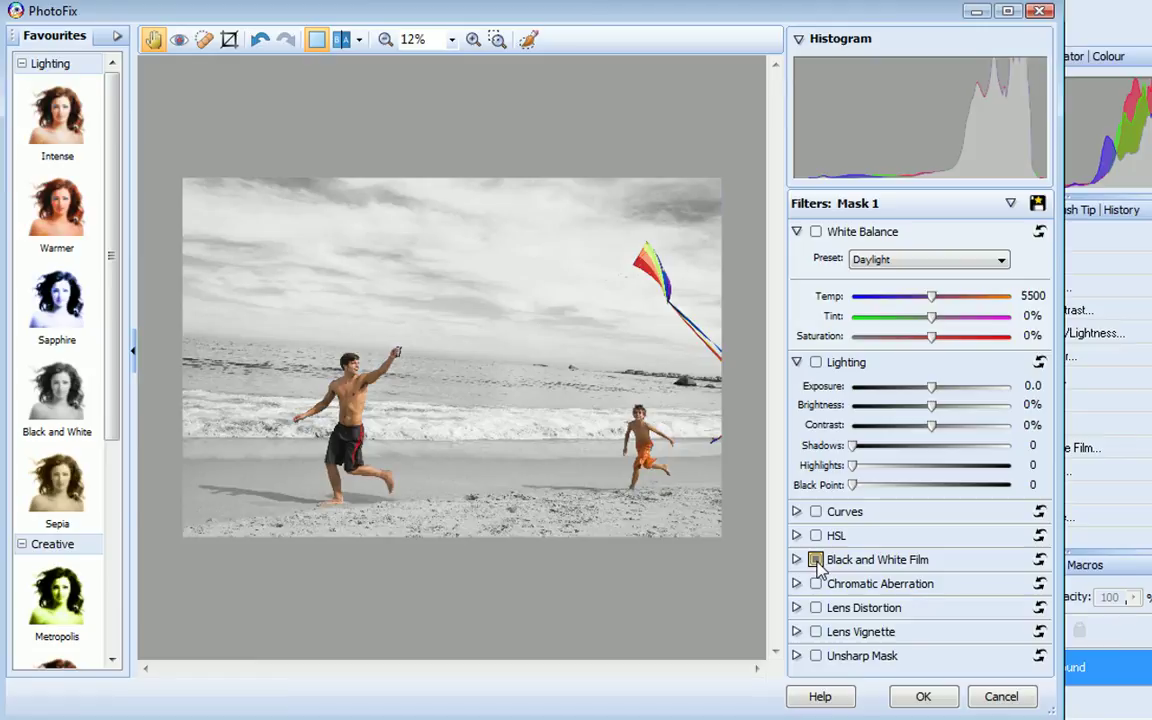
left_click(58, 605)
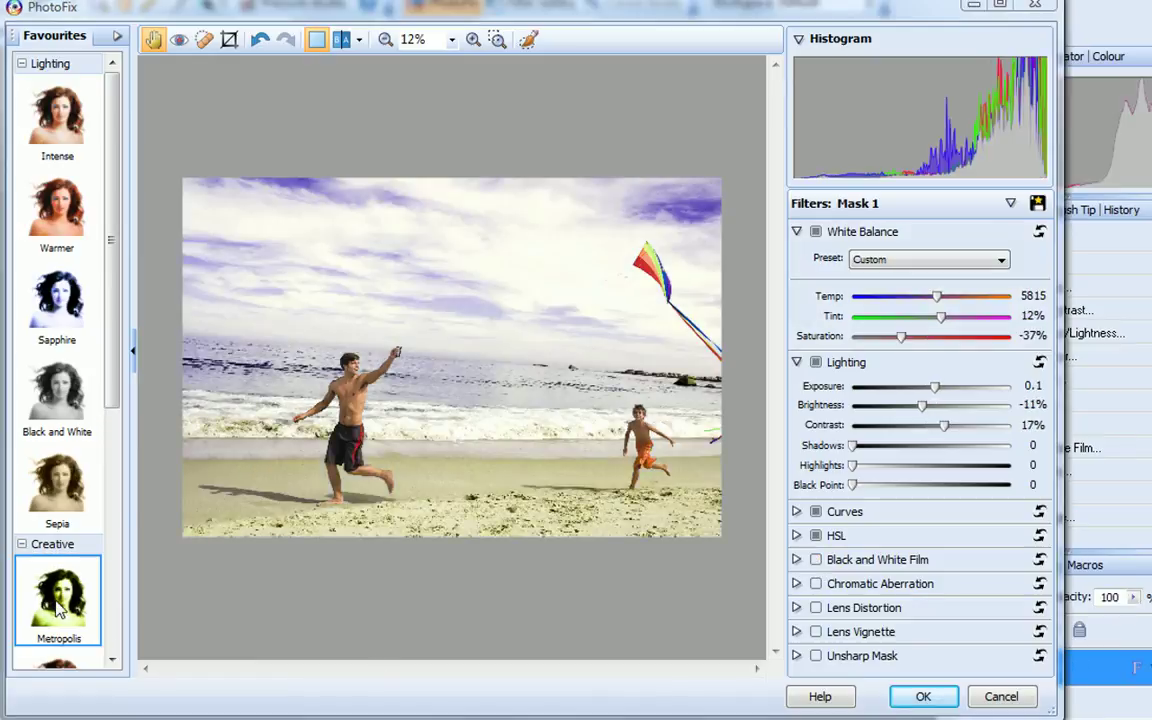
left_click(62, 490)
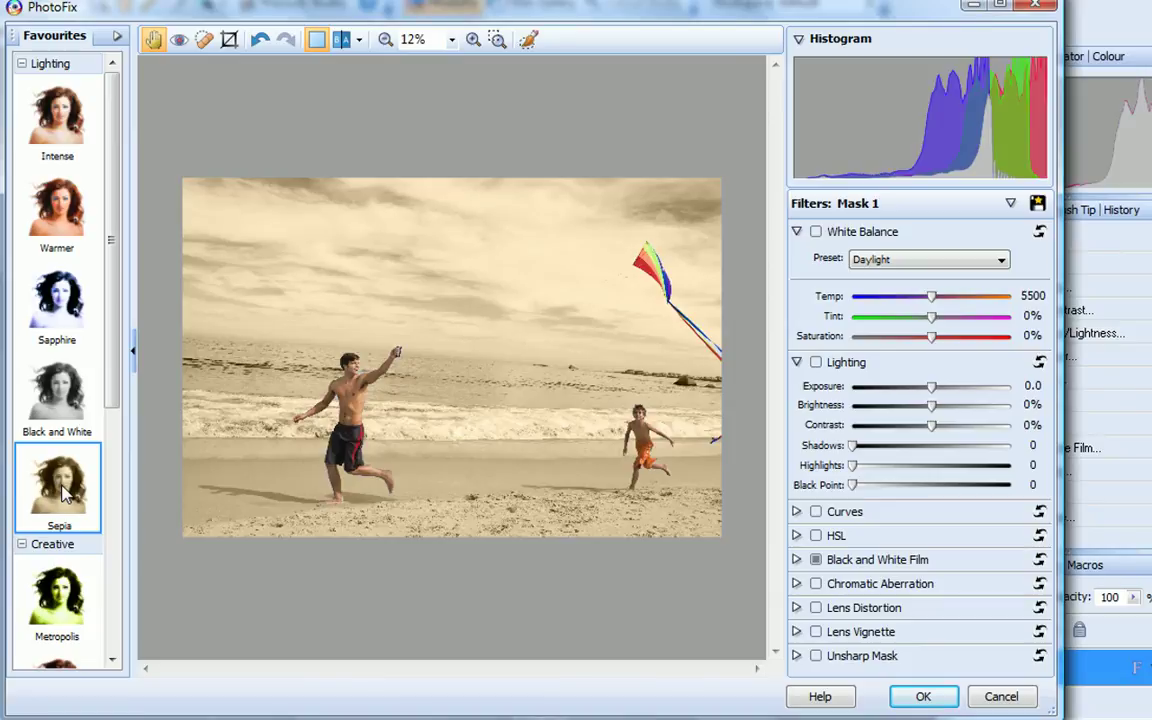
left_click(64, 405)
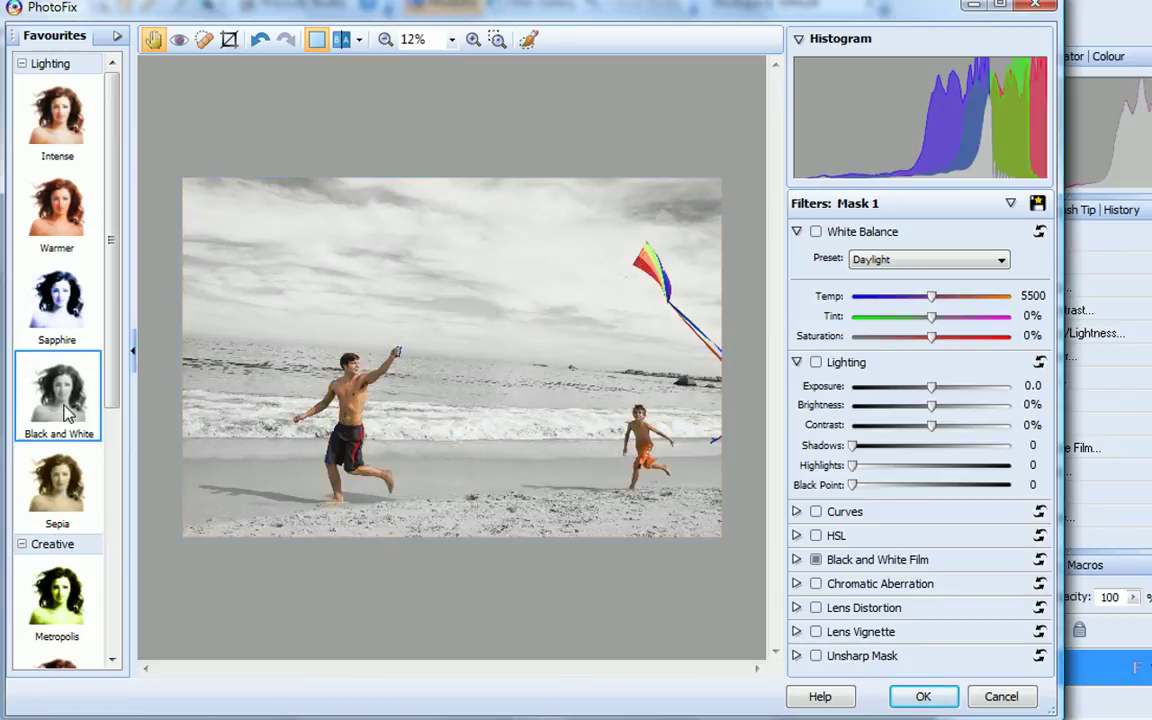